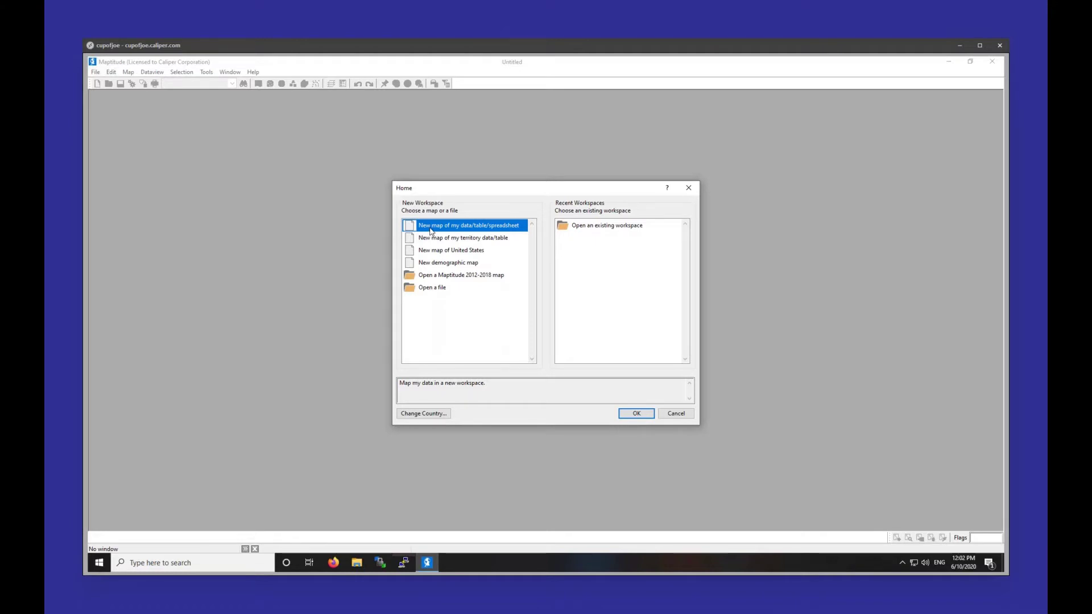
# - Start a new map of your own data and choose an Excel worksheet as the data source
pyautogui.doubleClick(430, 230)
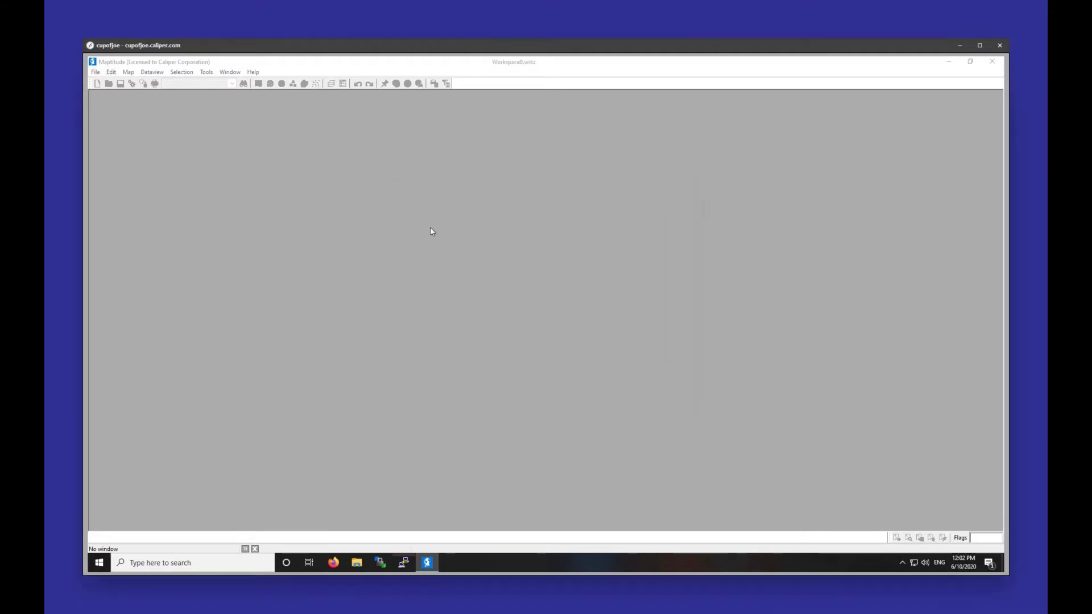
pyautogui.moveTo(589, 168); pyautogui.dragTo(559, 139)
pyautogui.doubleClick(486, 238)
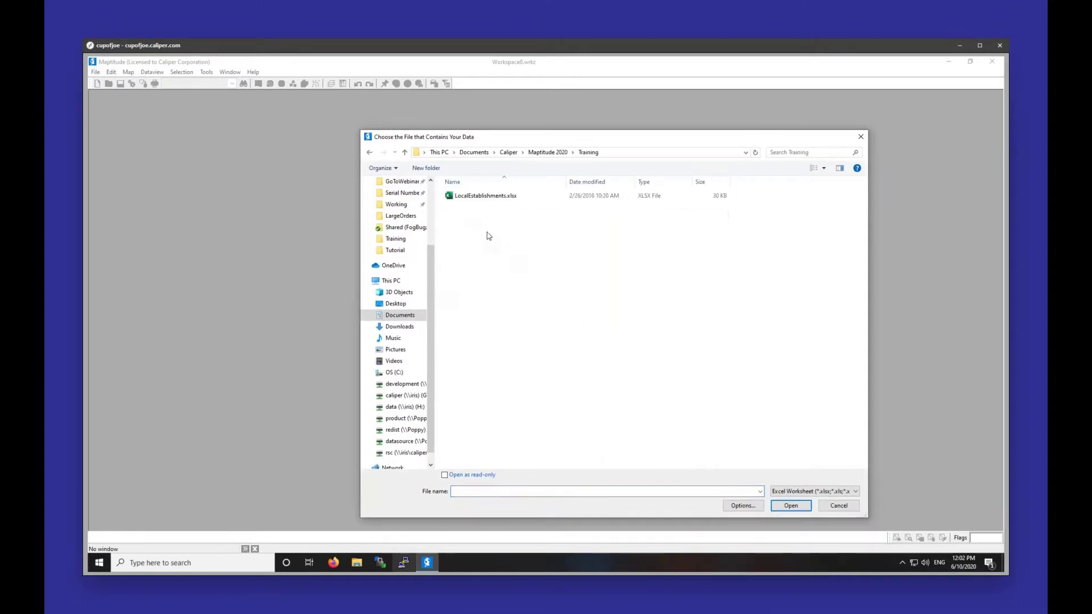
# - Open LocalEstablishments.xlsx from the Training folder in Excel to inspect its contents
pyautogui.rightClick(503, 199)
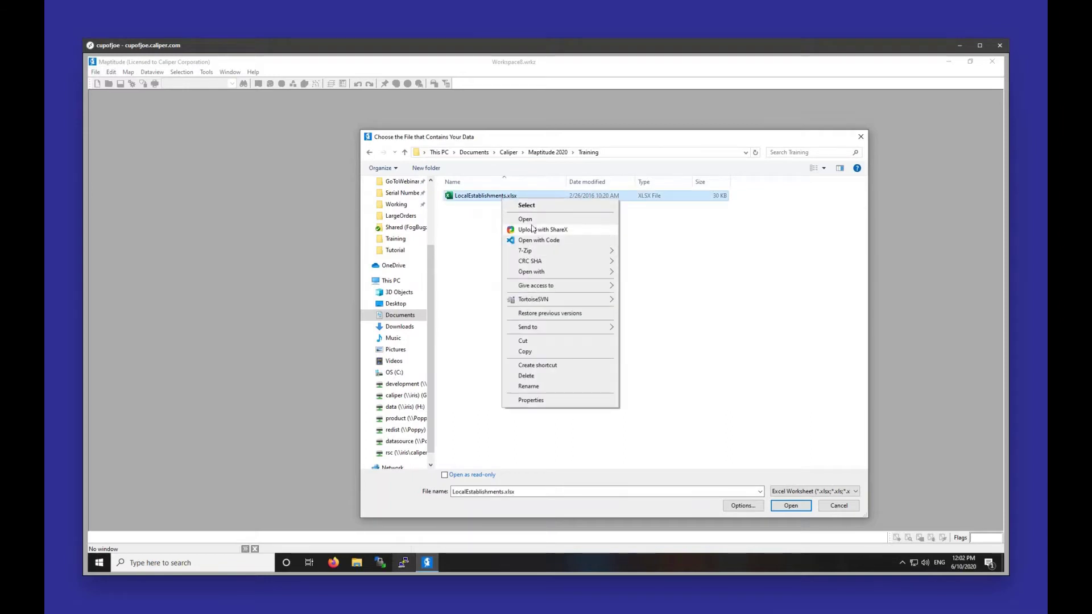
pyautogui.press('Escape')
pyautogui.click(610, 324)
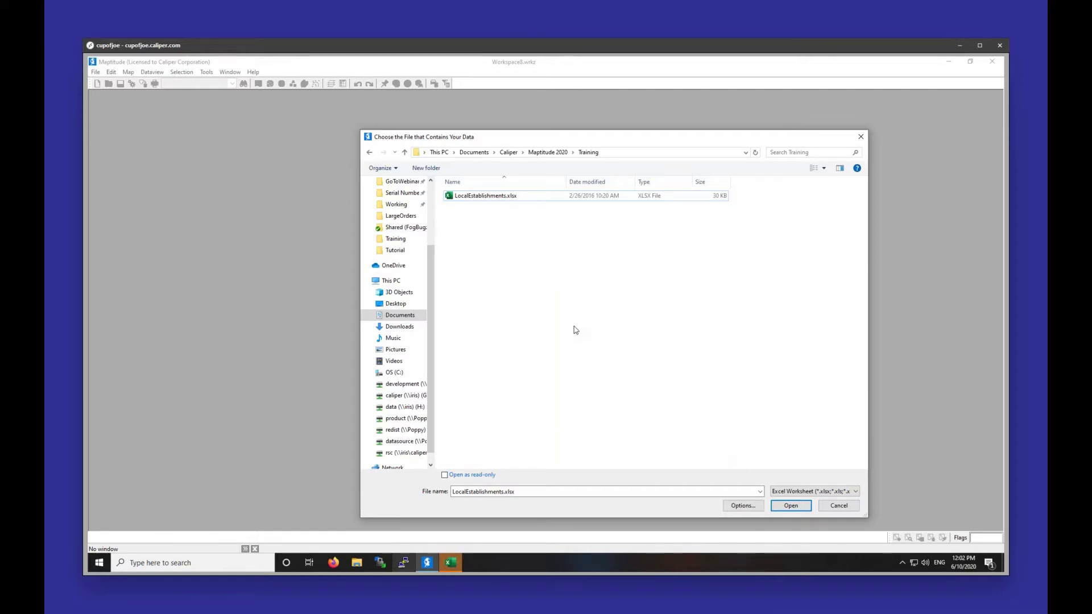
pyautogui.click(450, 562)
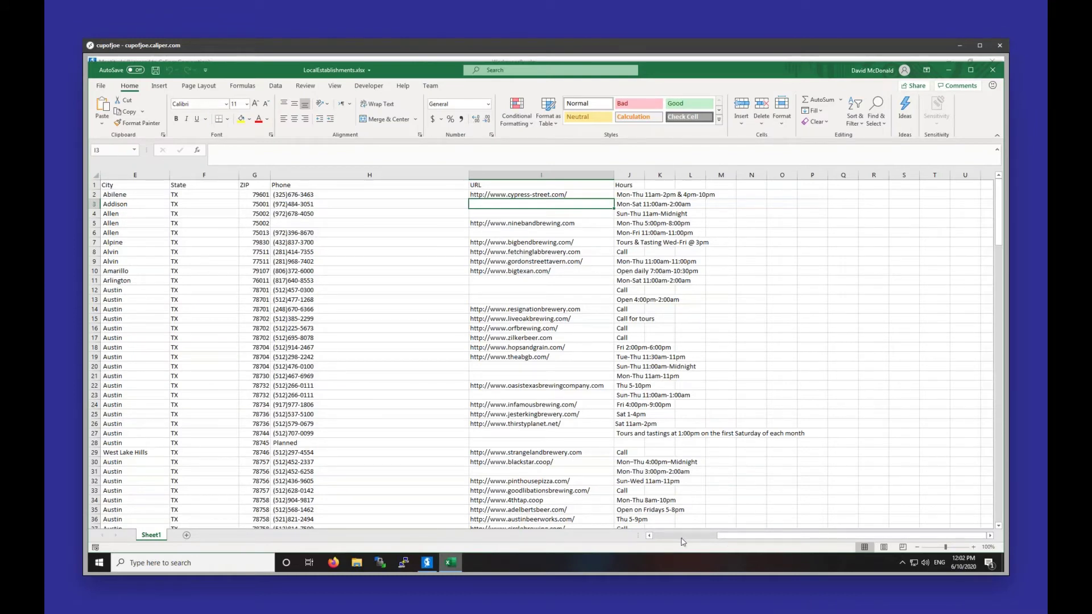
# - Examine the spreadsheet's coordinate, name, address, phone, URL and hours columns
pyautogui.moveTo(699, 537); pyautogui.dragTo(654, 538)
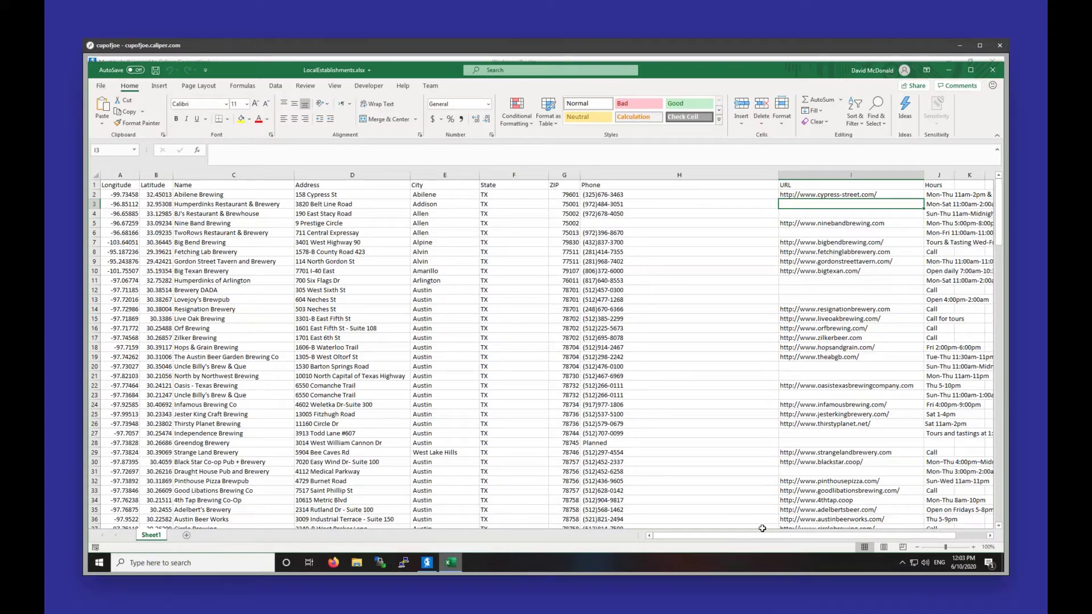
pyautogui.hscroll(1, 876, 292)
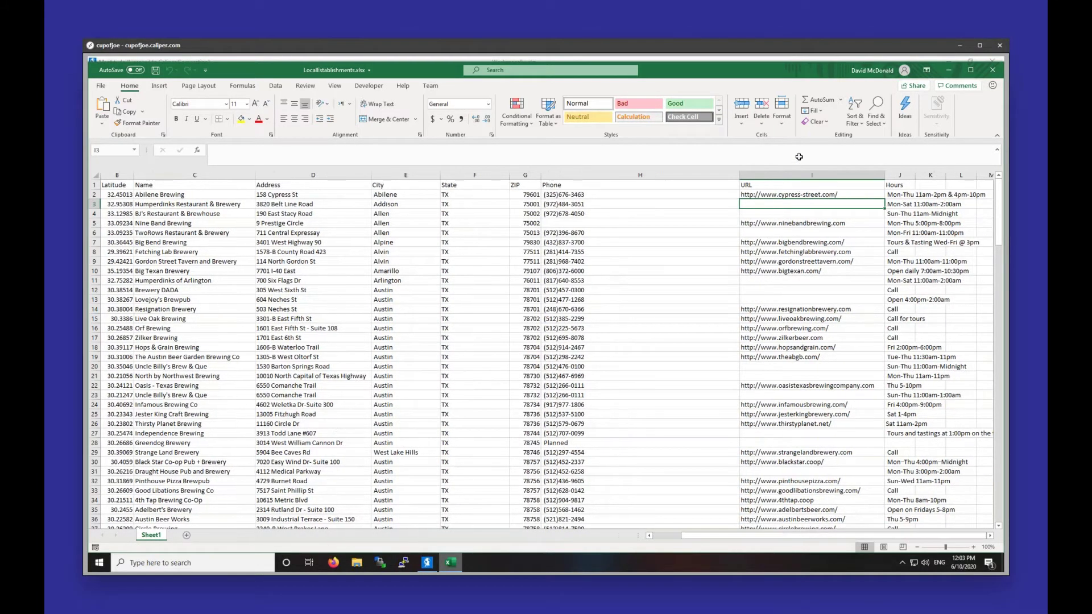
pyautogui.click(638, 202)
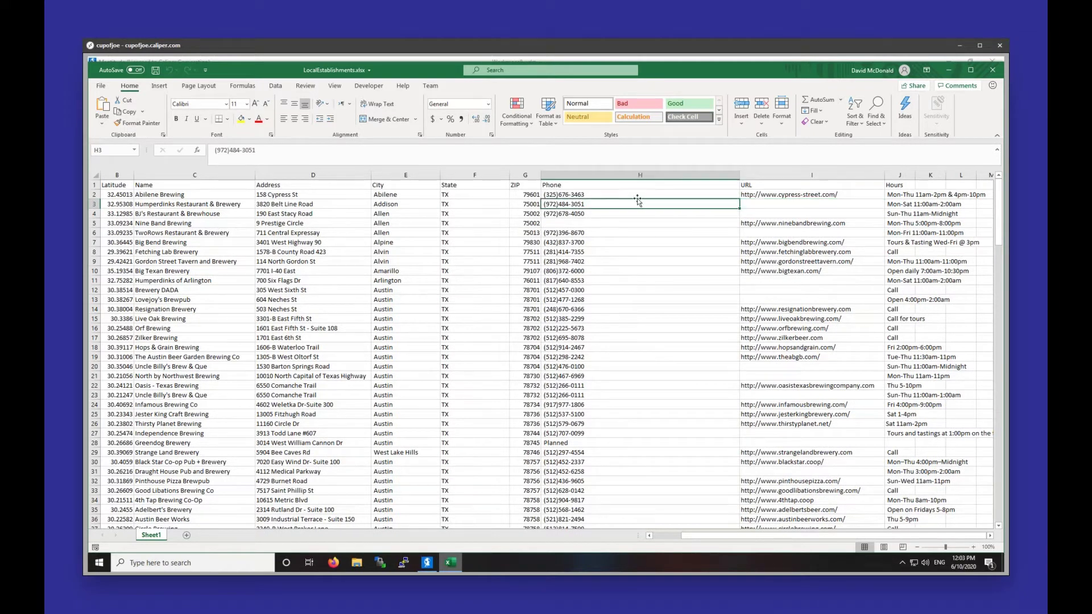
pyautogui.click(787, 195)
pyautogui.click(896, 196)
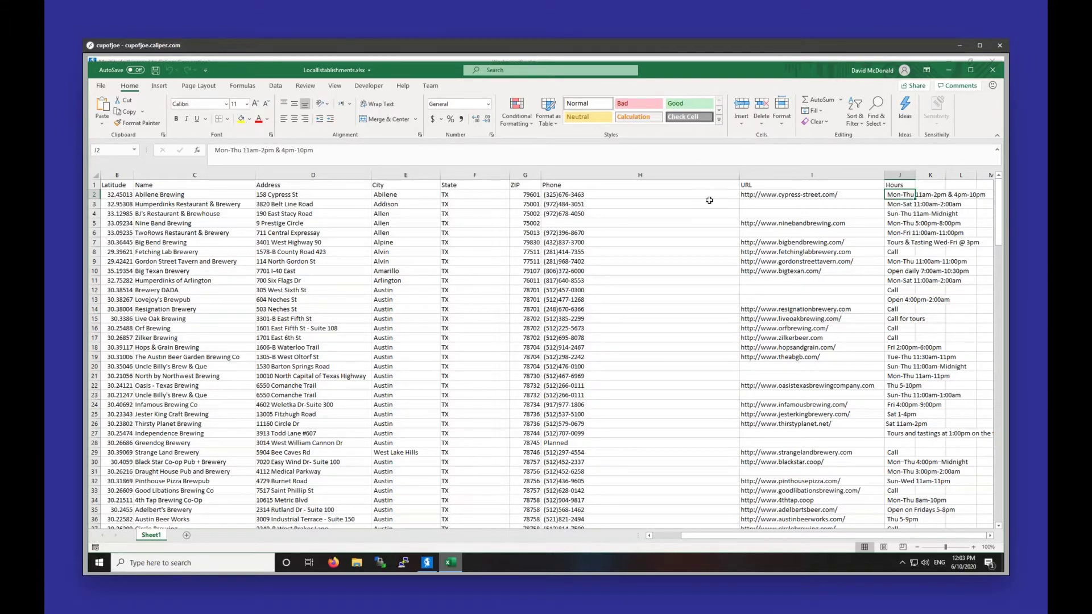
# - Return to Maptitude and load Sheet1 of LocalEstablishments.xlsx as the data for the map
pyautogui.click(948, 70)
pyautogui.doubleClick(515, 196)
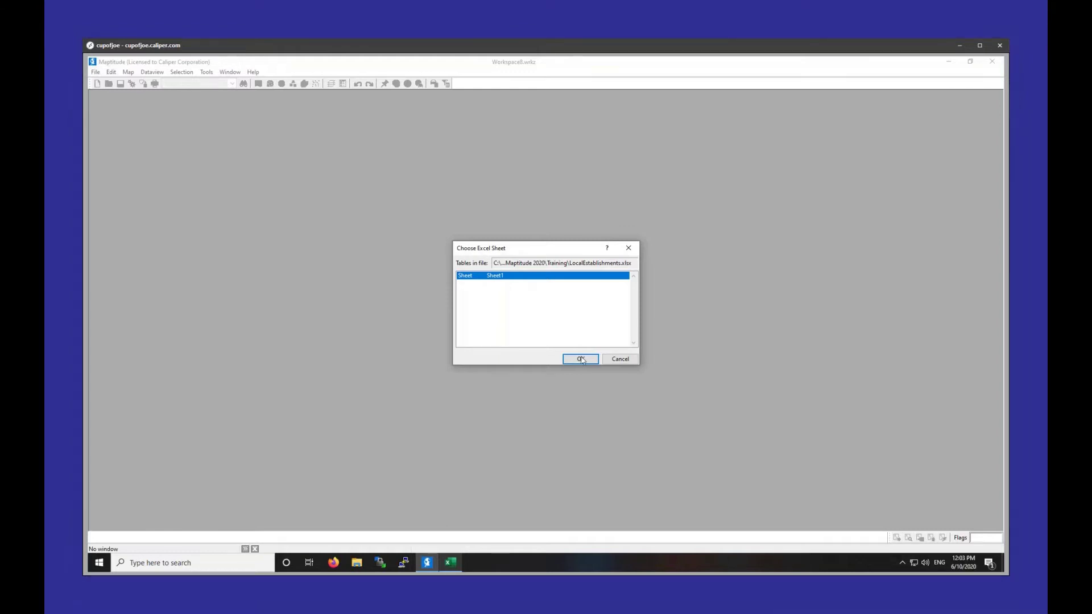
pyautogui.doubleClick(534, 278)
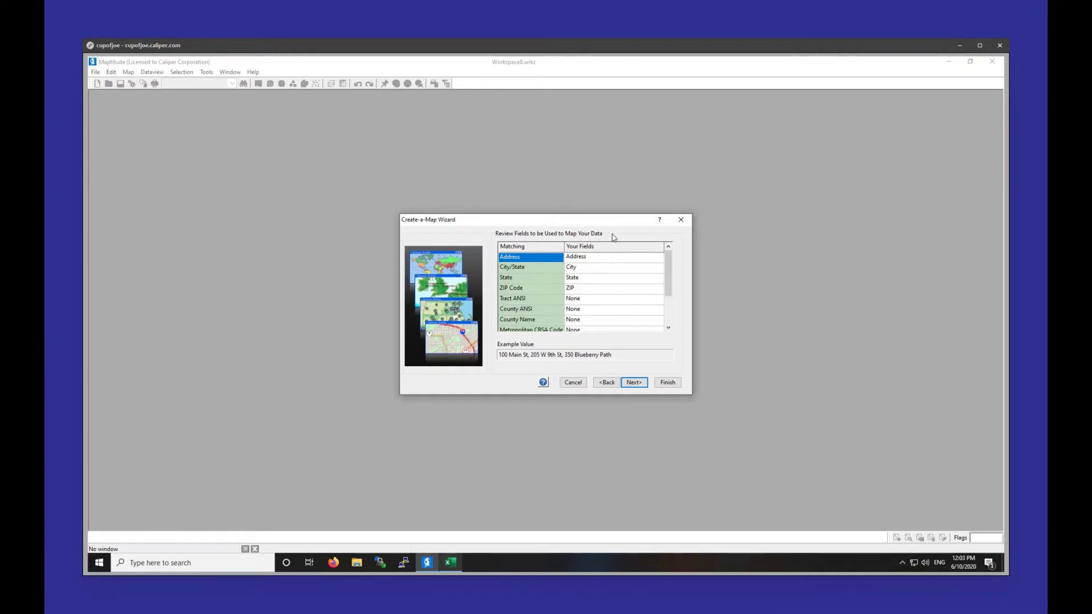
# - Review how the wizard's address, city, state and ZIP code entries are matched to the spreadsheet fields
pyautogui.click(585, 259)
pyautogui.click(585, 258)
pyautogui.click(587, 261)
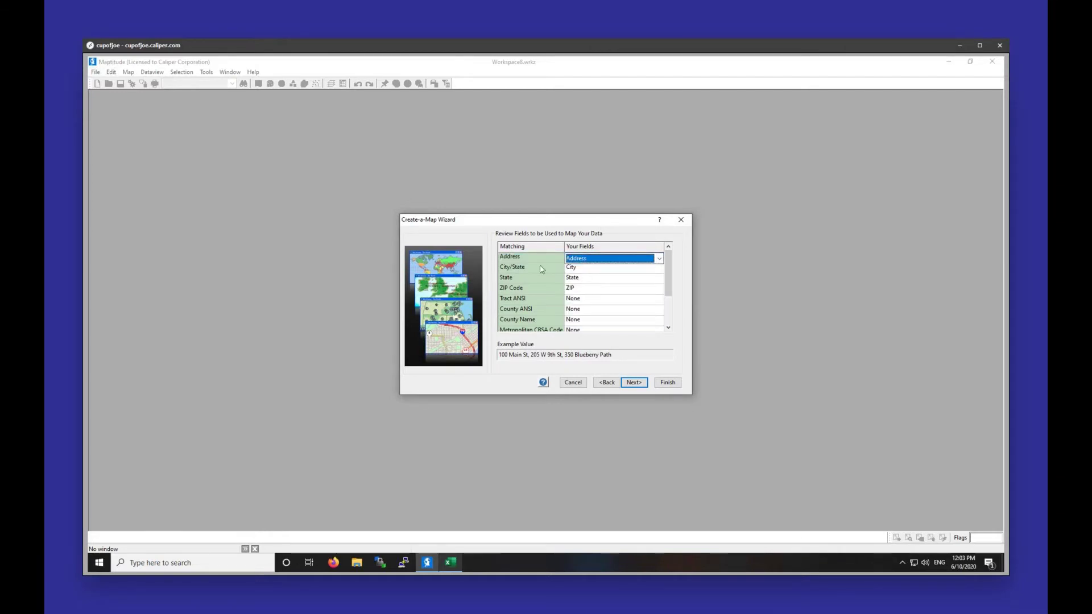
pyautogui.click(583, 258)
pyautogui.click(582, 265)
pyautogui.press('Return')
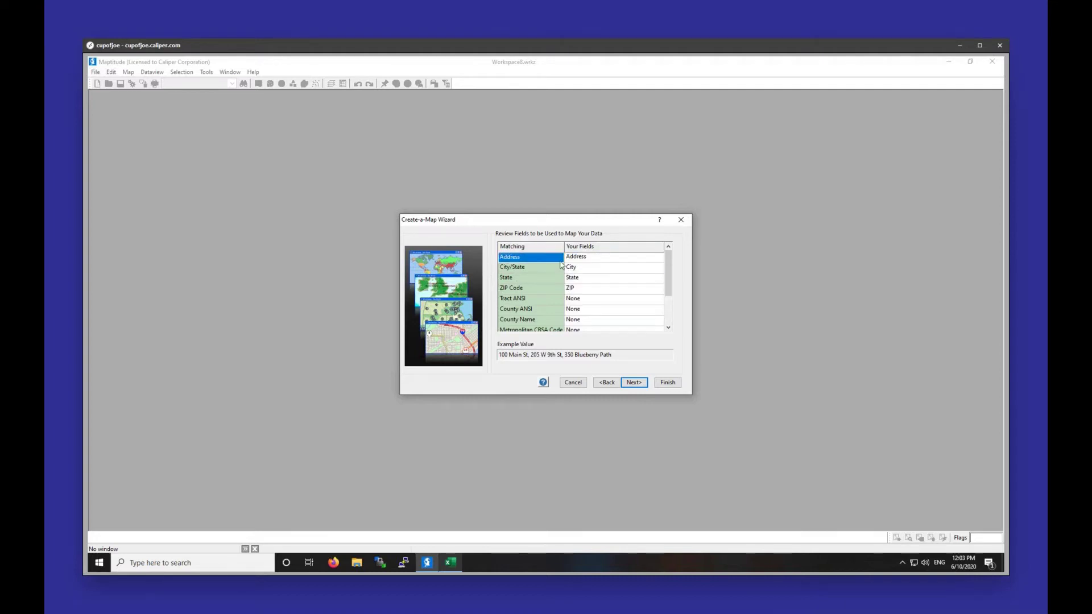
pyautogui.click(582, 268)
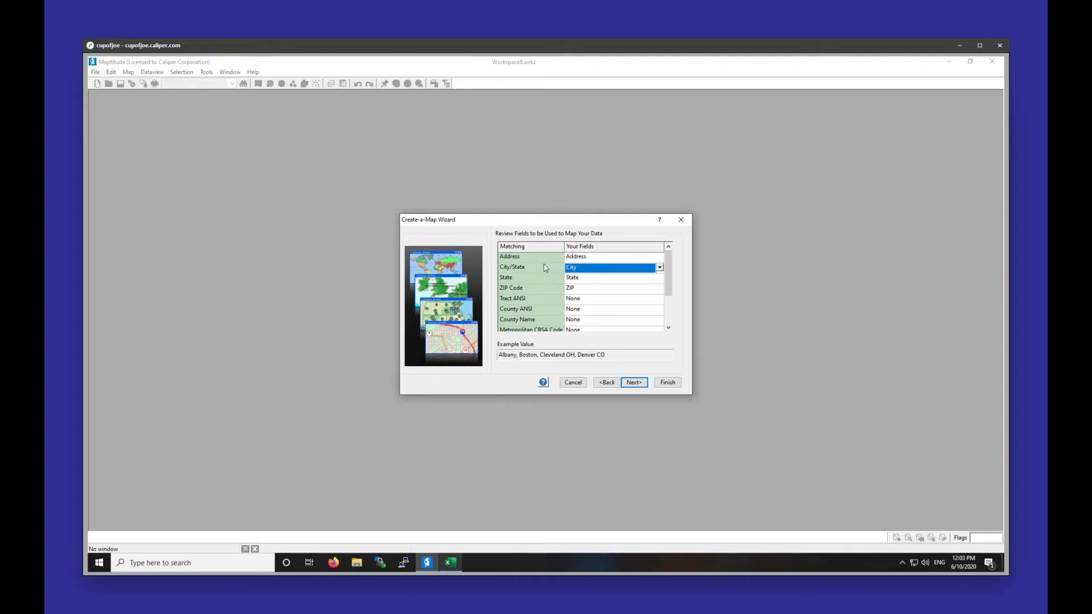
pyautogui.press('Return')
pyautogui.moveTo(664, 284); pyautogui.dragTo(662, 320)
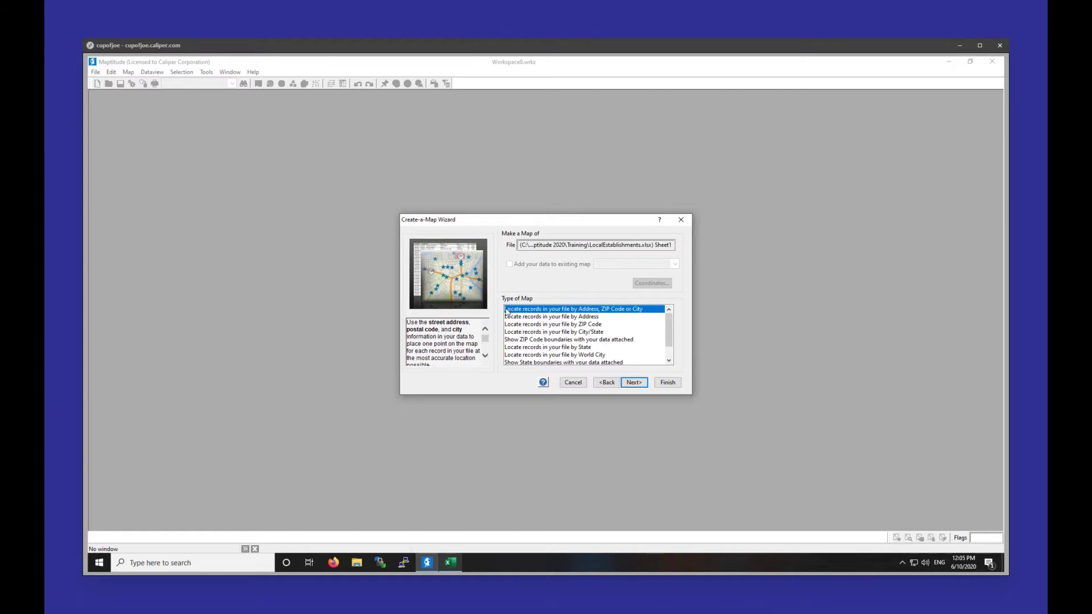
# - Set the map type to locate the records by Address, ZIP Code or City
pyautogui.click(520, 318)
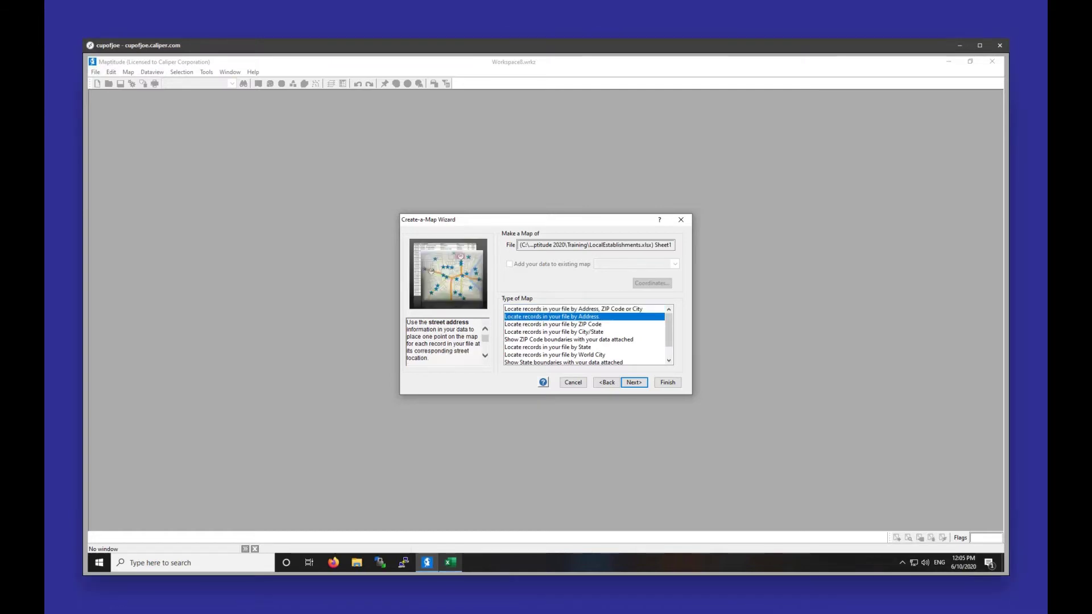
pyautogui.click(521, 325)
pyautogui.click(551, 309)
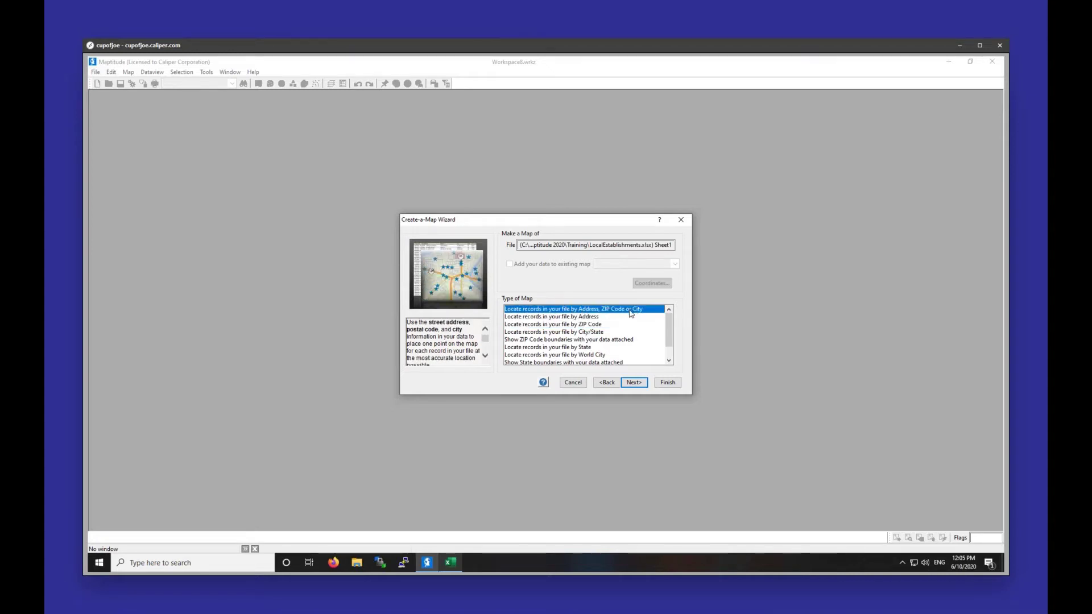
pyautogui.click(631, 383)
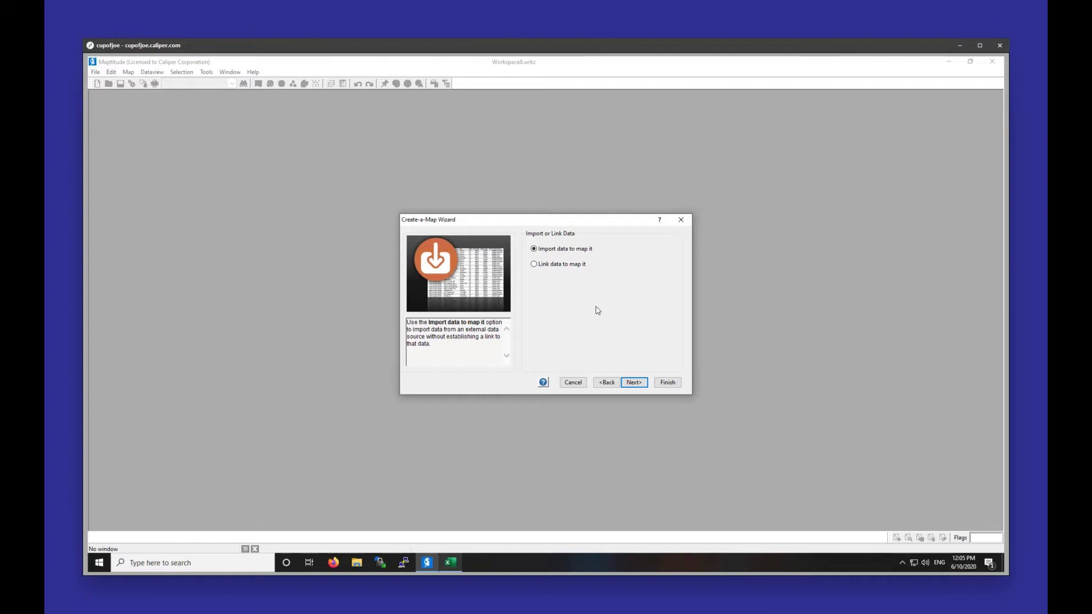
# - Choose to import the data to map it instead of linking it
pyautogui.click(585, 265)
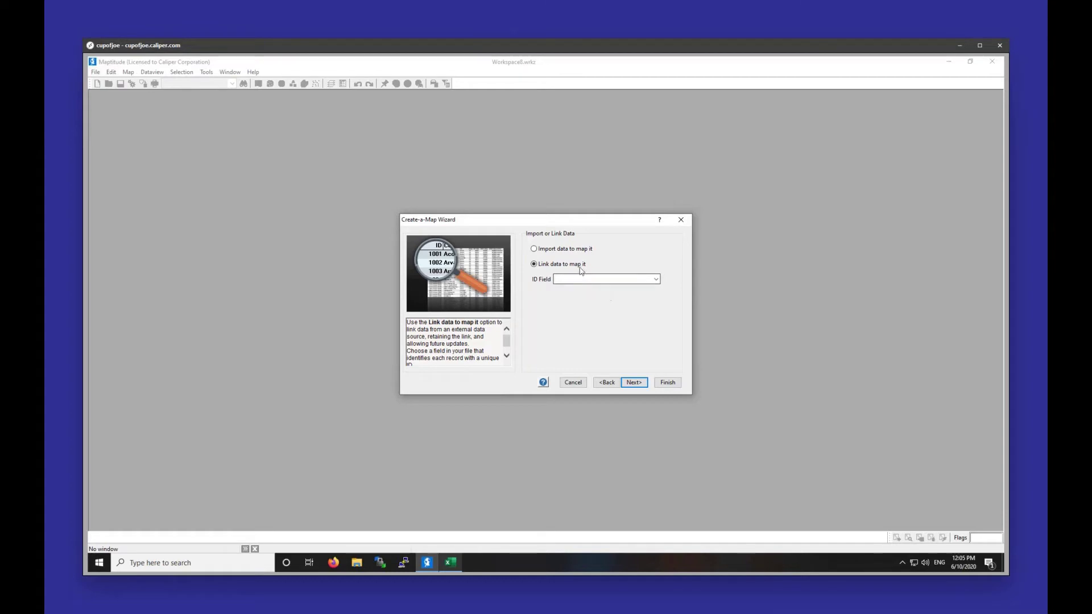
pyautogui.click(569, 251)
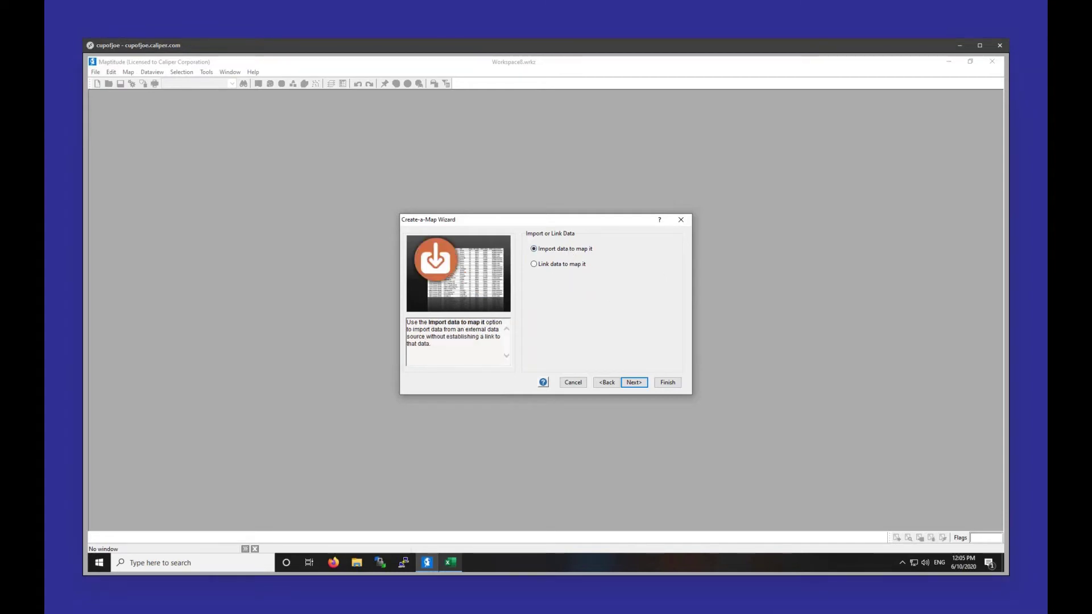
pyautogui.click(634, 383)
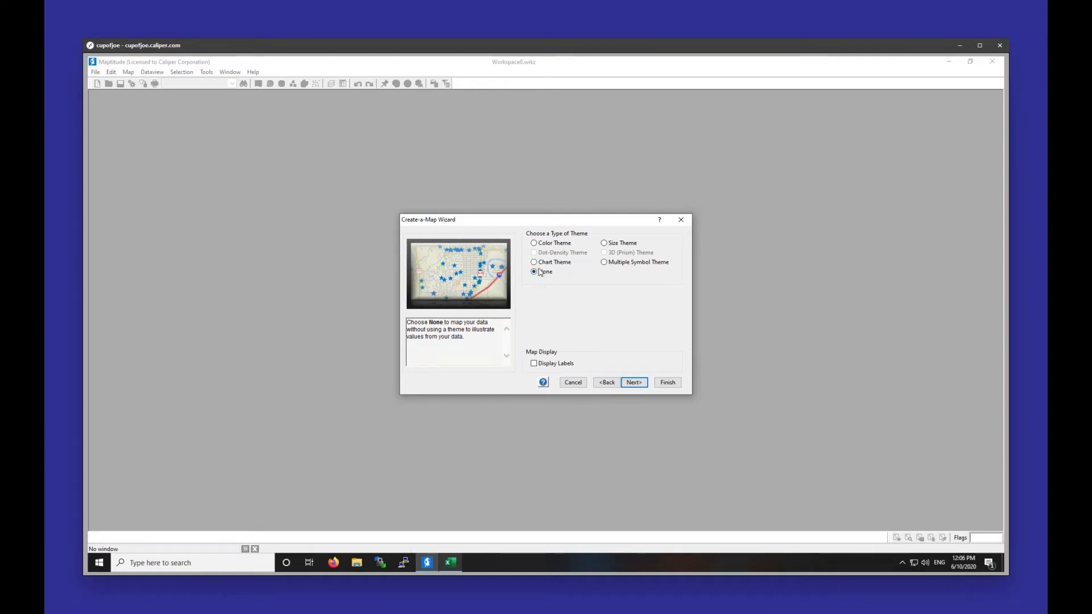
# - Display labels from the Name field with no theme, and finish the wizard without any geographic analysis
pyautogui.click(552, 365)
pyautogui.click(608, 365)
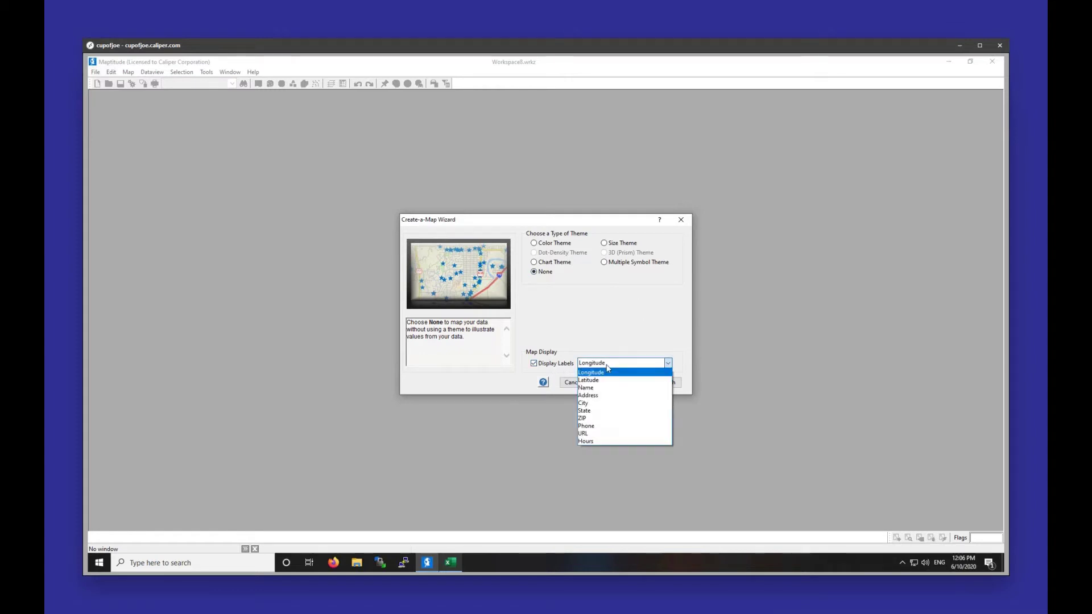
pyautogui.click(587, 388)
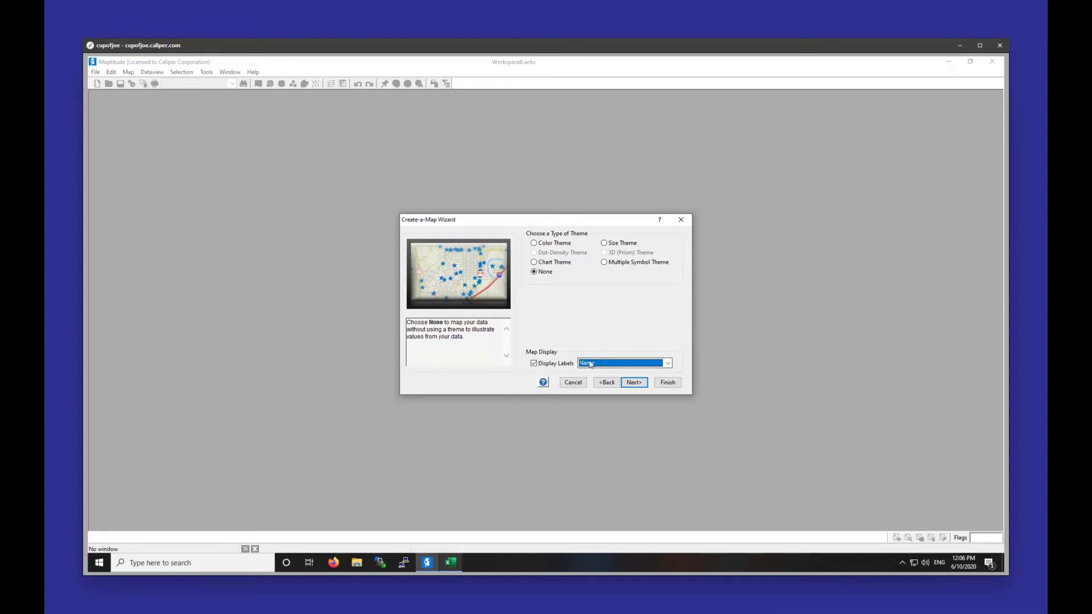
pyautogui.click(636, 383)
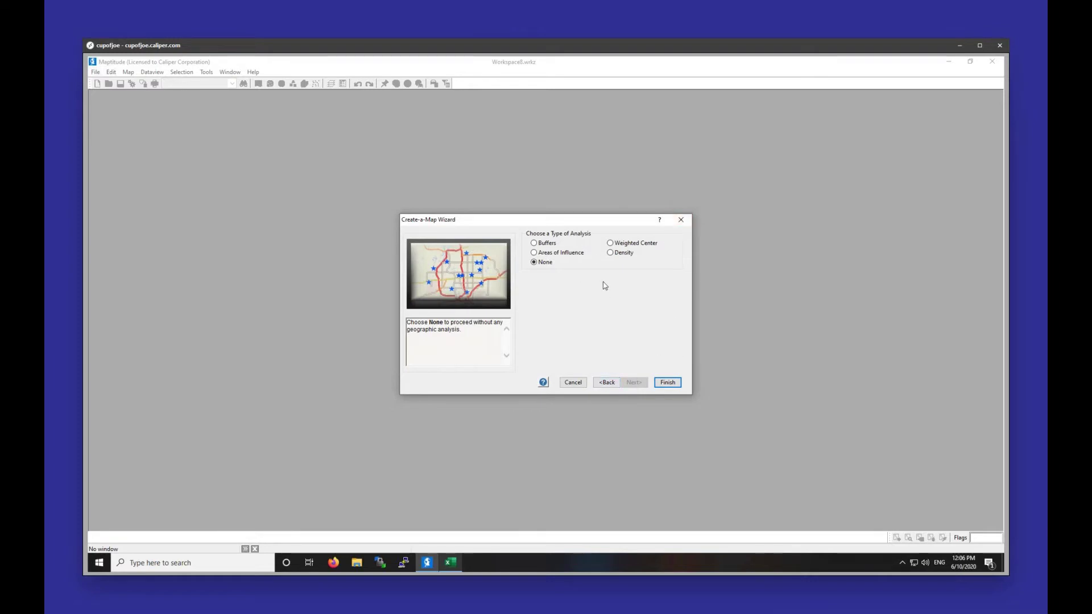
pyautogui.click(667, 383)
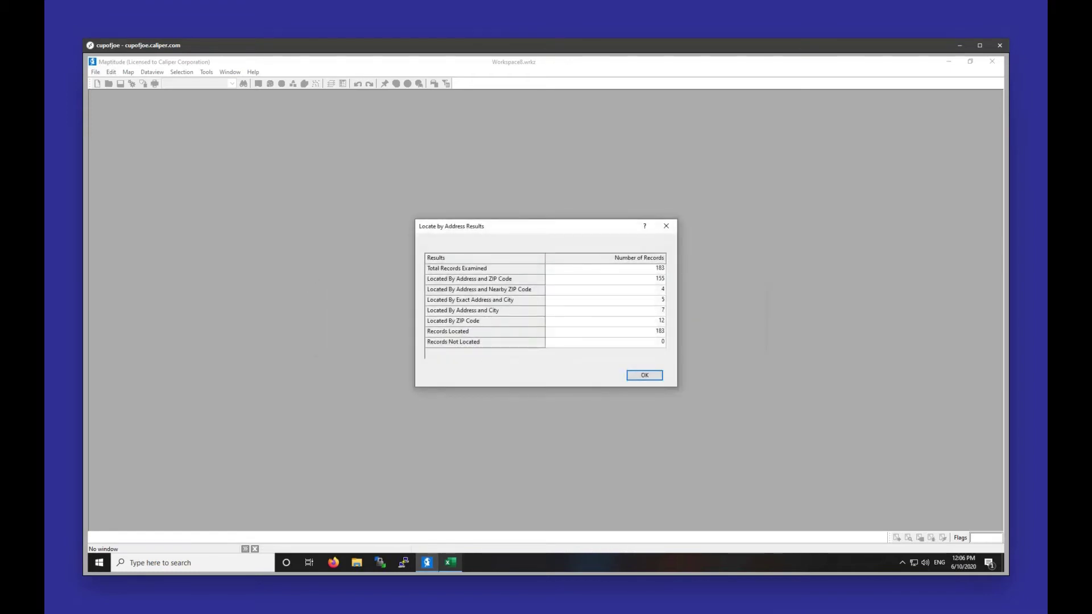
# - Check the numbers of located and not located records in the address results, and close the report
pyautogui.click(647, 332)
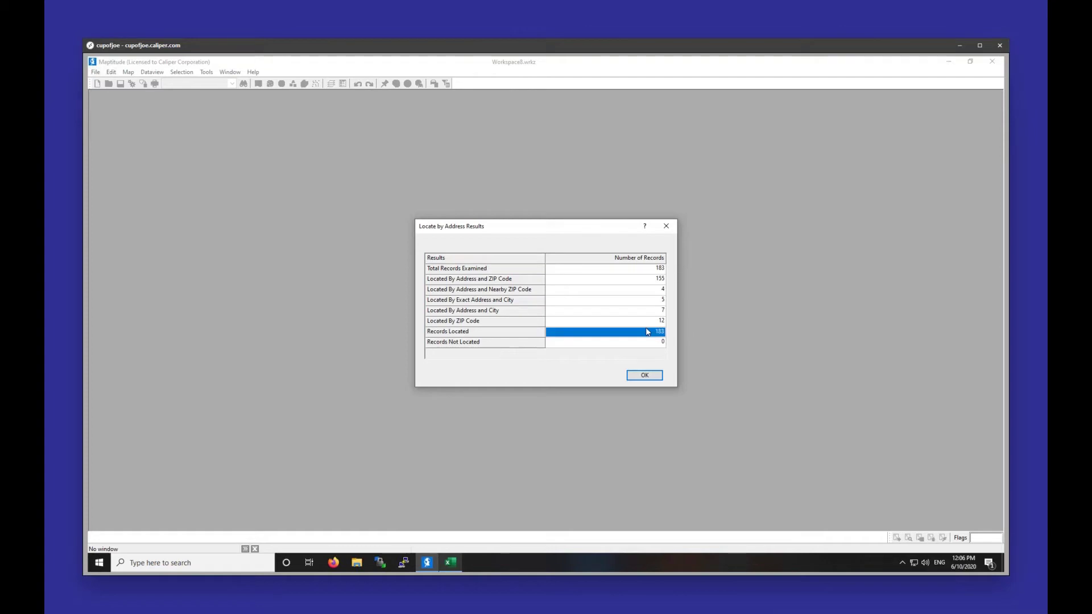
pyautogui.click(641, 343)
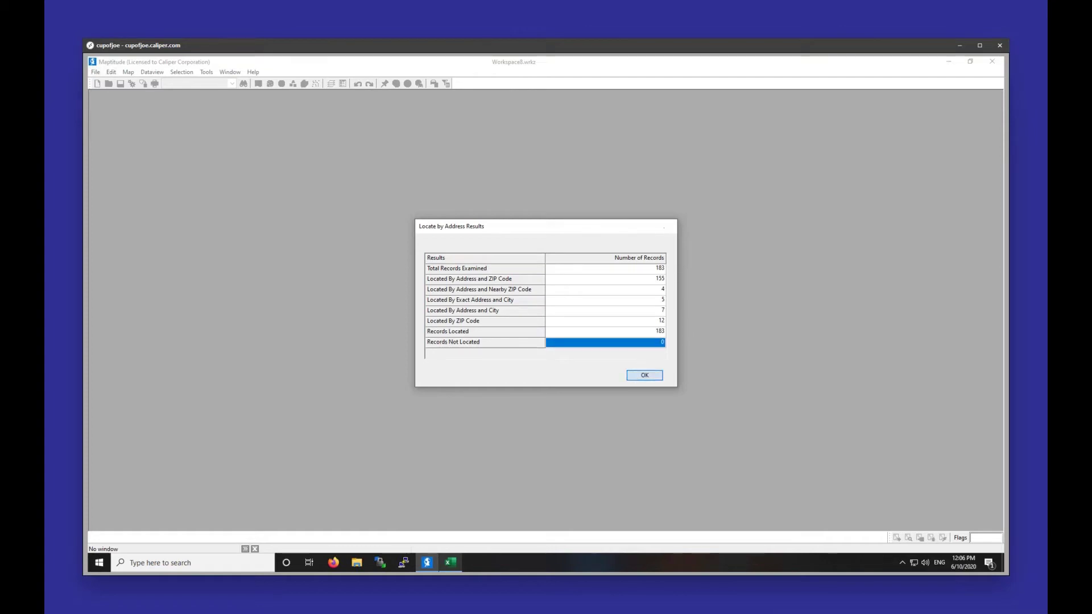
pyautogui.click(632, 376)
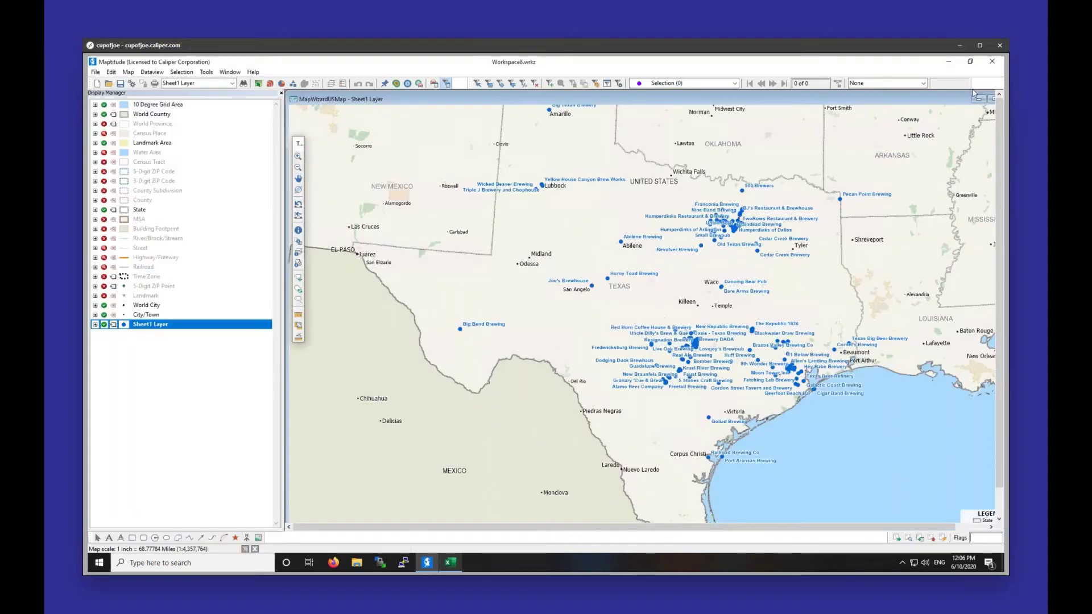
# - Maximize the map window, shift the floating toolbox slightly, and zoom in on the Houston area, backing out one level at the end
pyautogui.click(991, 99)
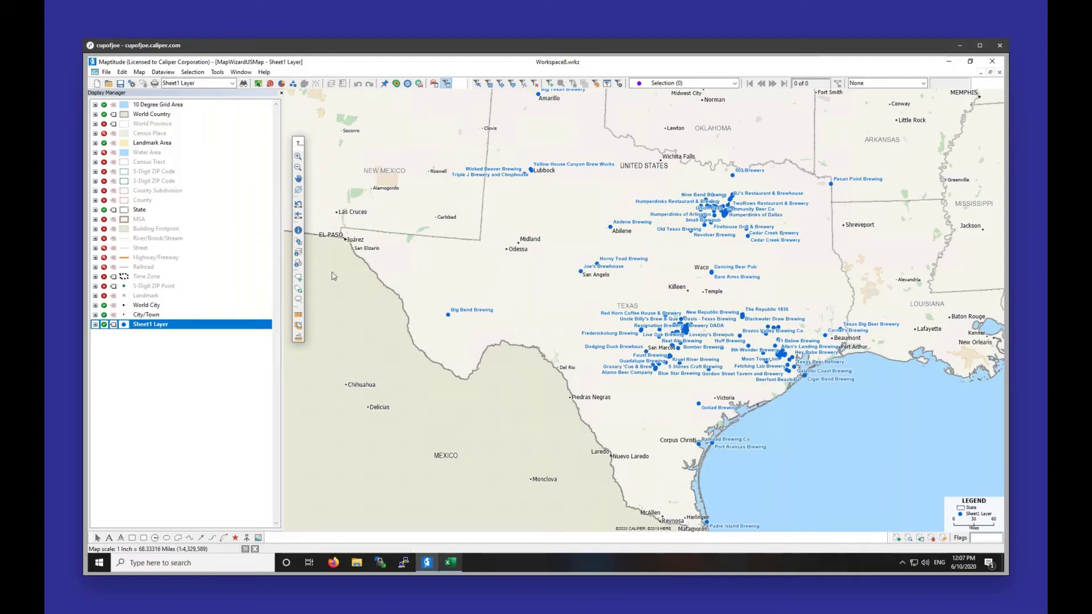
pyautogui.moveTo(298, 146); pyautogui.dragTo(296, 140)
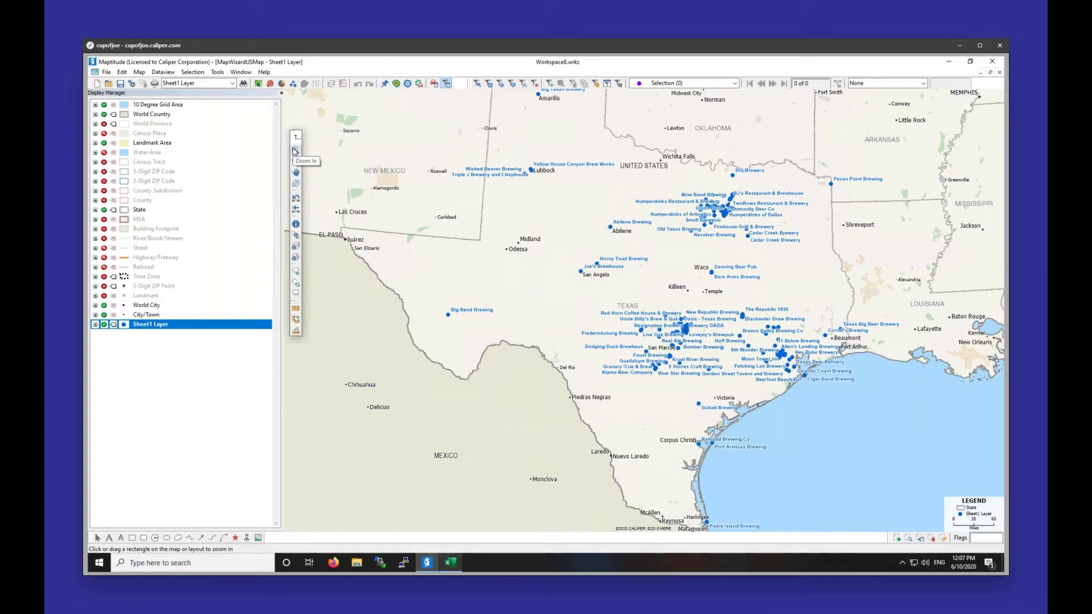
pyautogui.click(296, 150)
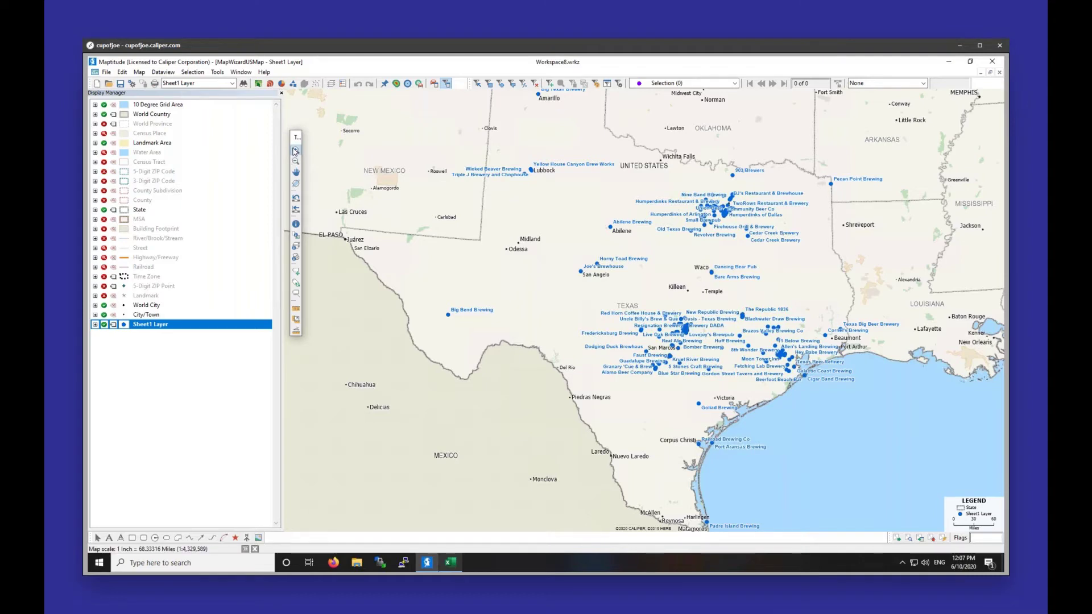
pyautogui.click(782, 343)
pyautogui.click(781, 344)
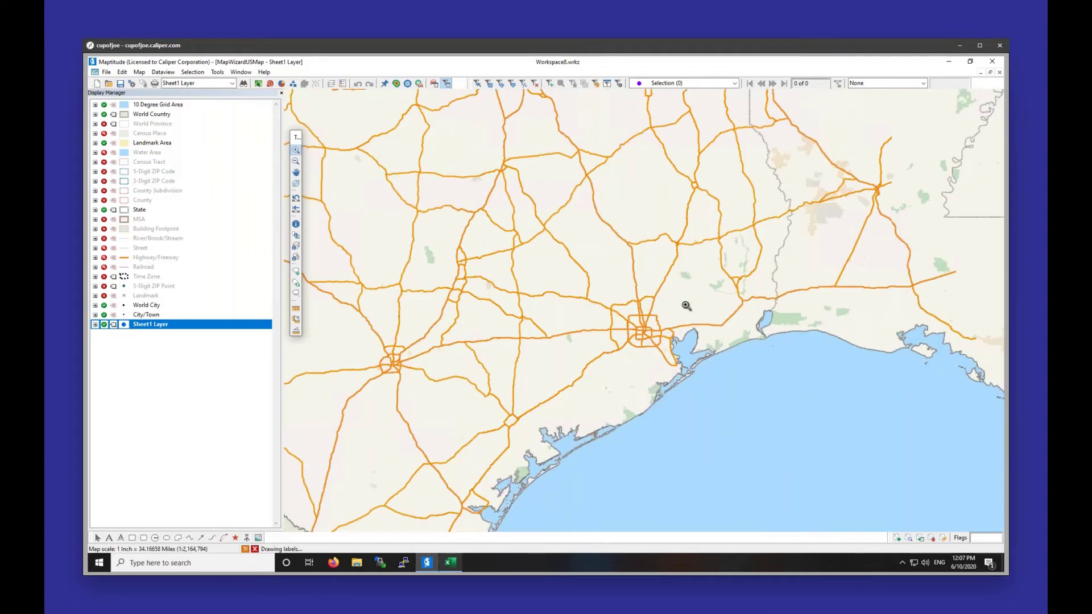
pyautogui.click(639, 322)
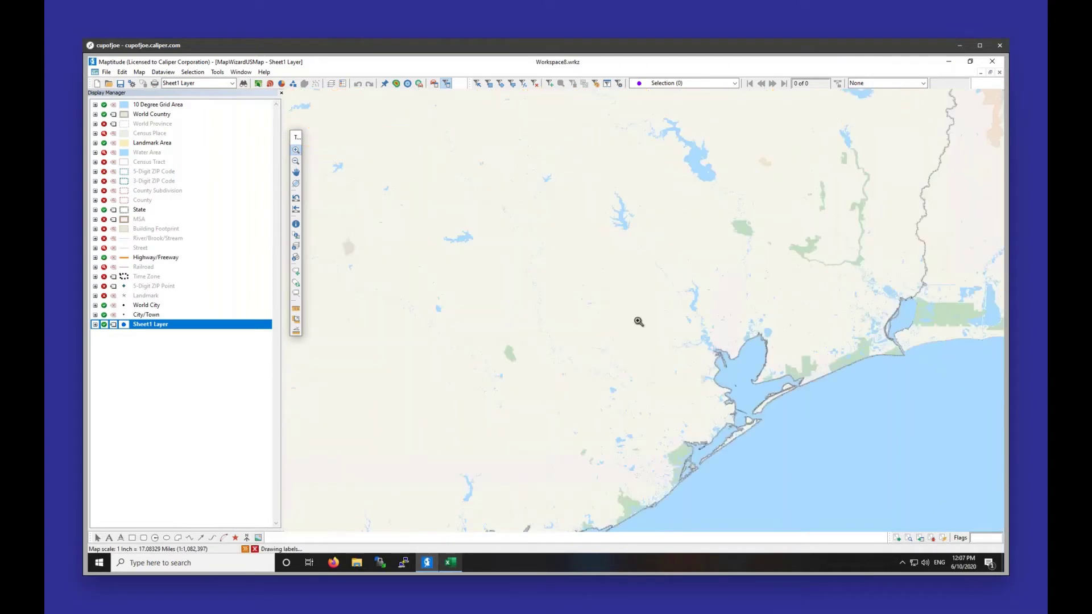
pyautogui.moveTo(562, 238)
pyautogui.mouseDown()
pyautogui.moveTo(614, 290)
pyautogui.moveTo(771, 397)
pyautogui.mouseUp()
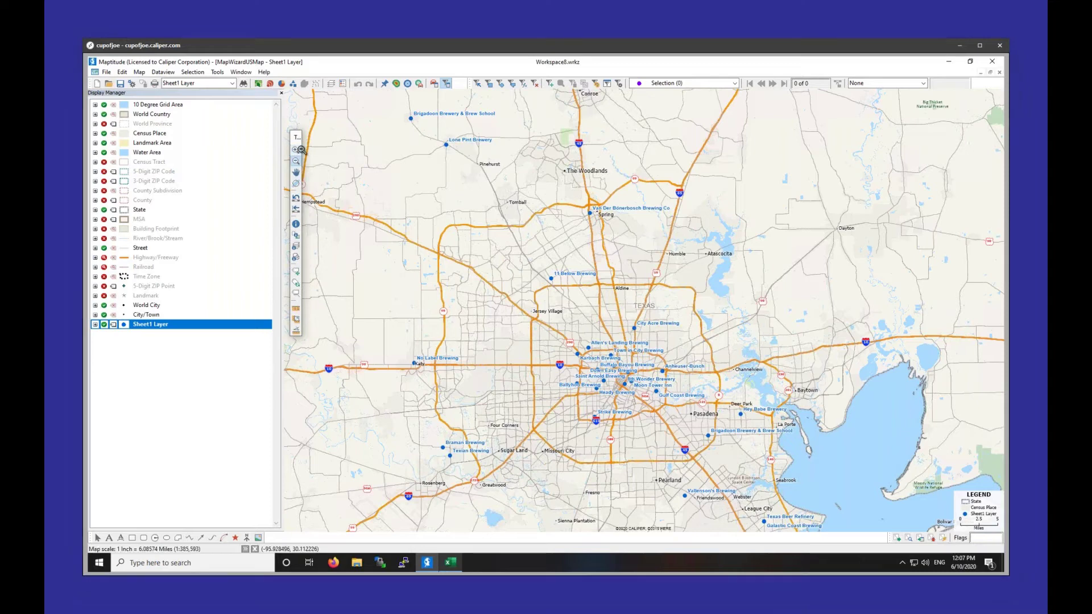
pyautogui.click(587, 382)
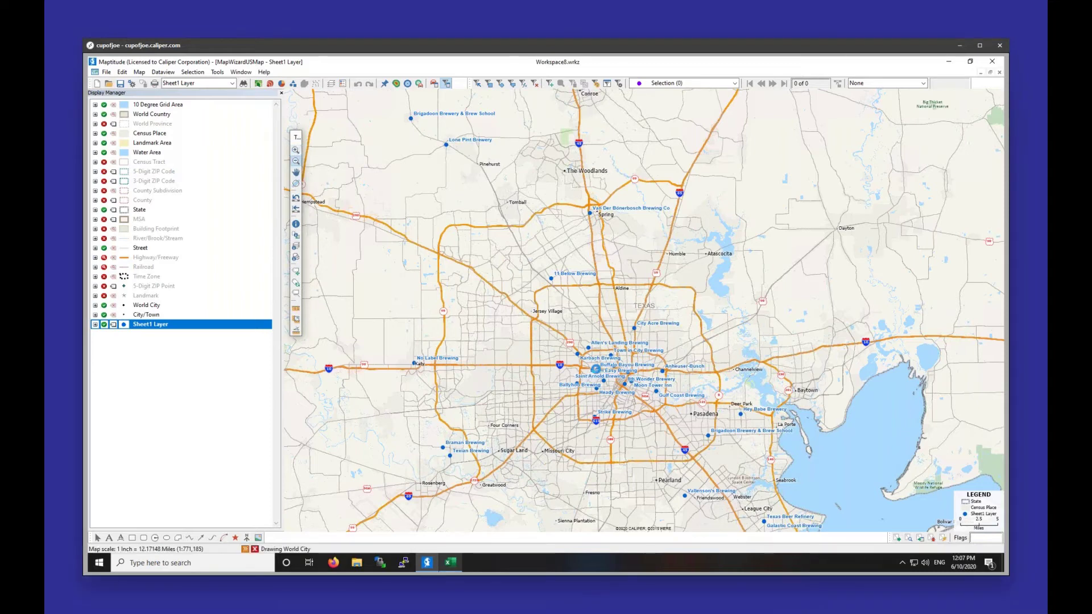
# - Examine the brewery locations from Houston across central Texas up to the Dallas area, at closer and wider scales
pyautogui.click(595, 369)
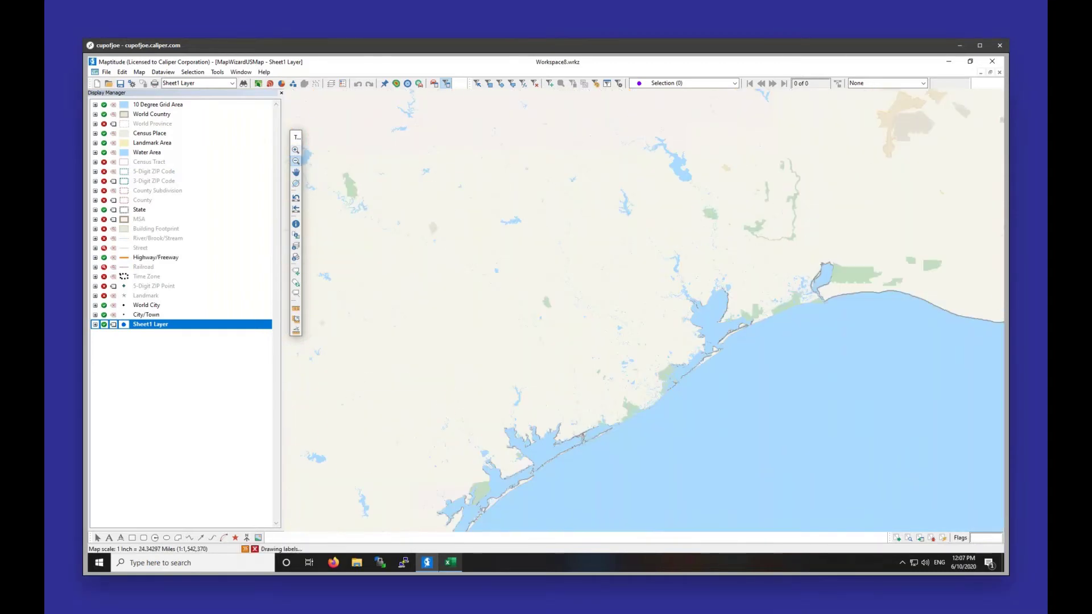
pyautogui.click(296, 174)
pyautogui.moveTo(547, 257); pyautogui.dragTo(801, 329)
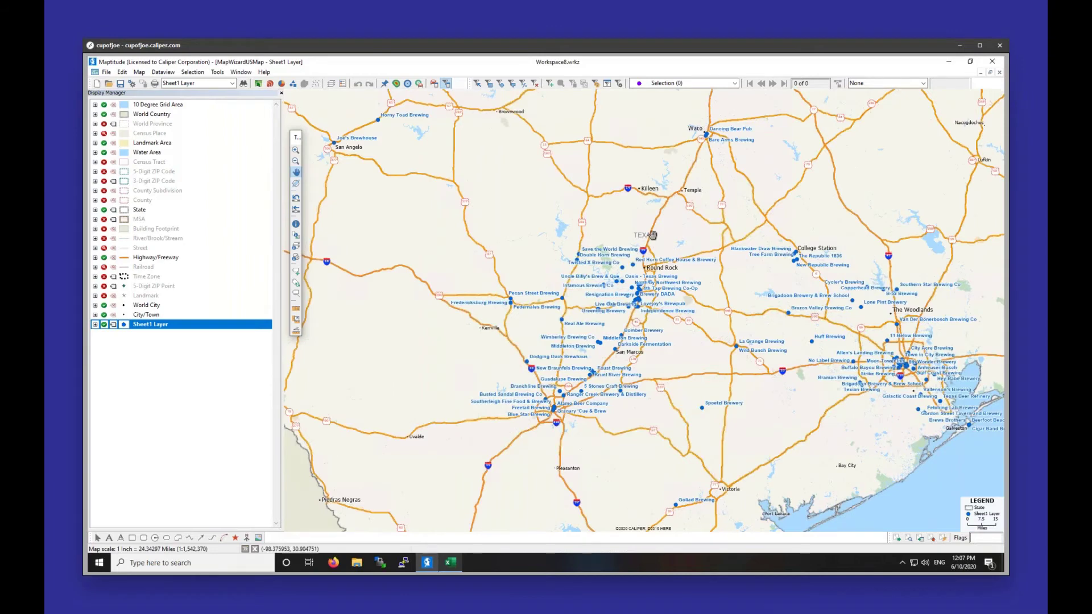
pyautogui.moveTo(653, 235); pyautogui.dragTo(574, 444)
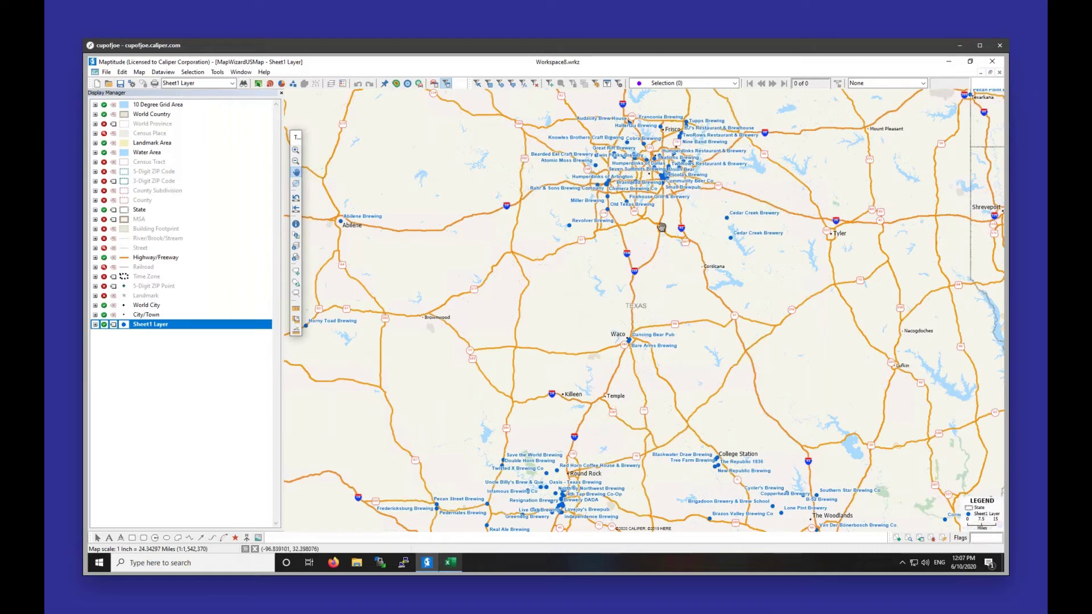
pyautogui.scroll(1, 662, 226)
pyautogui.scroll(1, 661, 226)
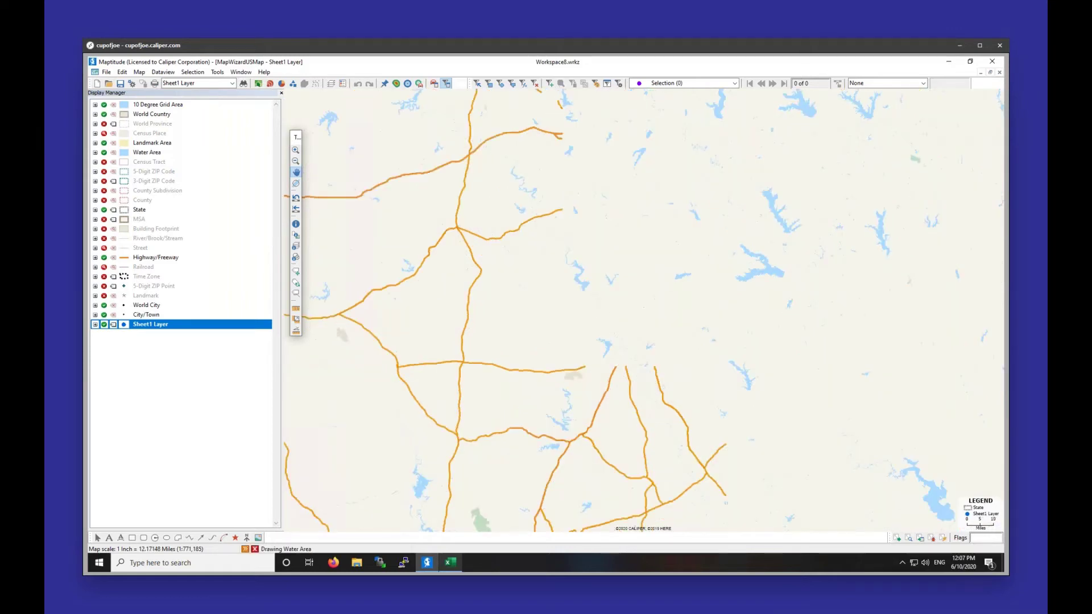
pyautogui.scroll(-2, 665, 205)
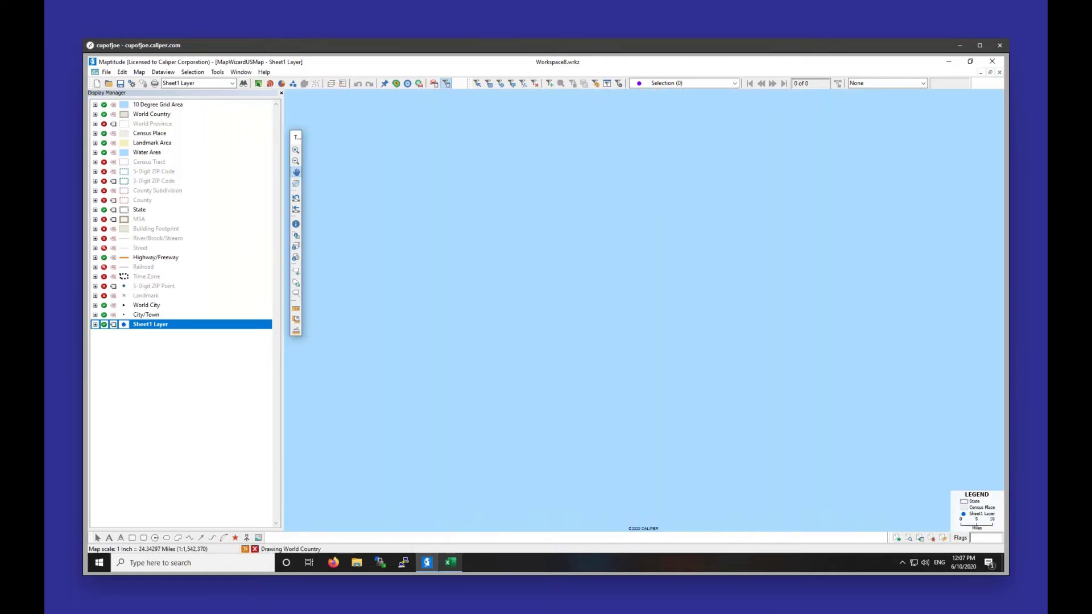
pyautogui.scroll(-1, 665, 205)
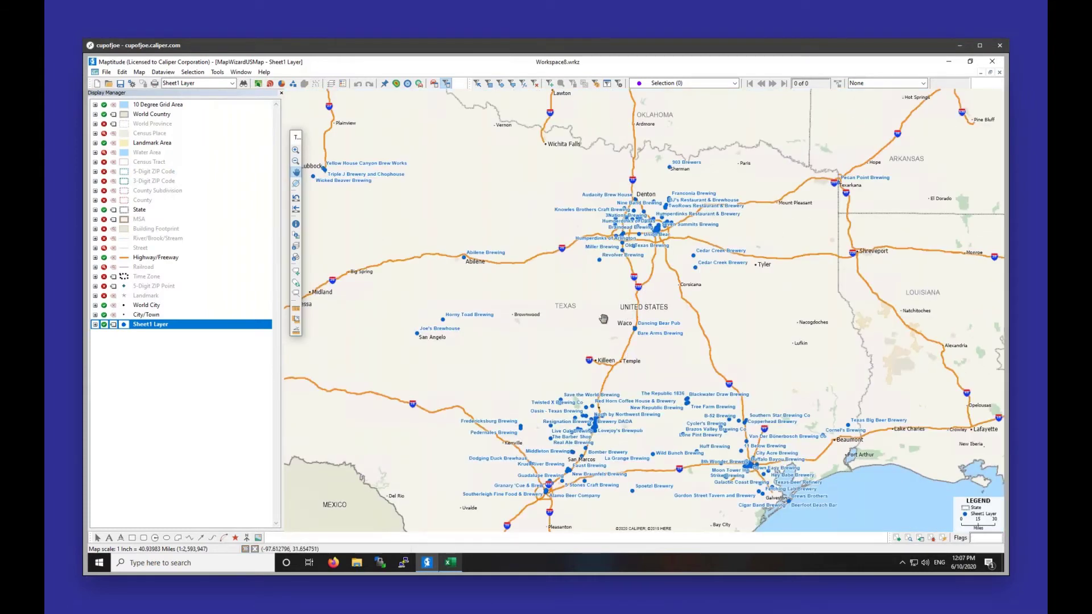
# - Look over the breweries in west Texas and around Dallas, and finish with a view of the whole state
pyautogui.moveTo(624, 307); pyautogui.dragTo(922, 368)
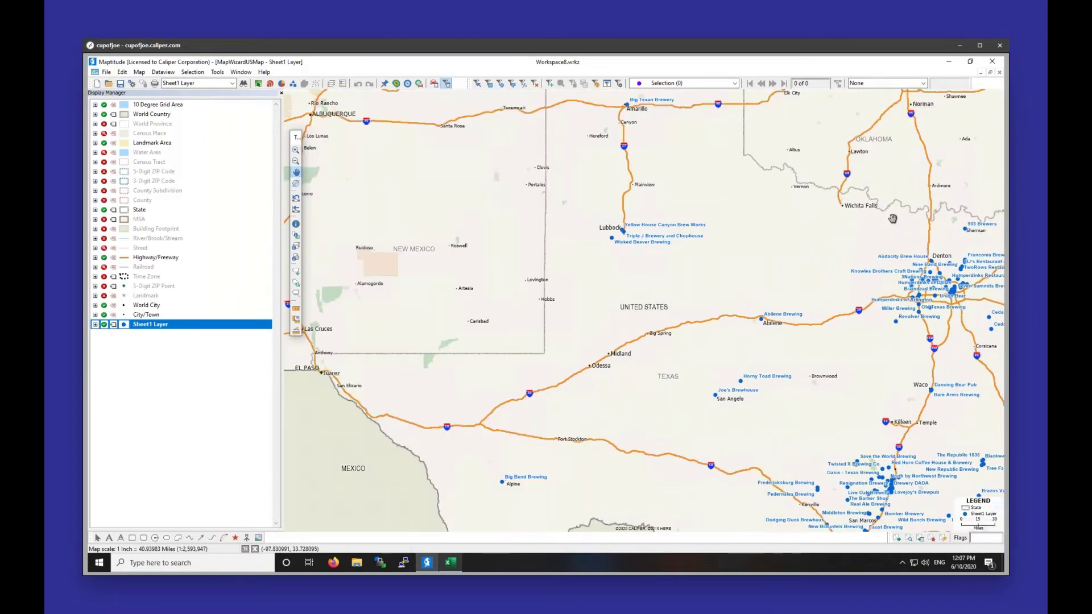
pyautogui.moveTo(896, 217); pyautogui.dragTo(590, 293)
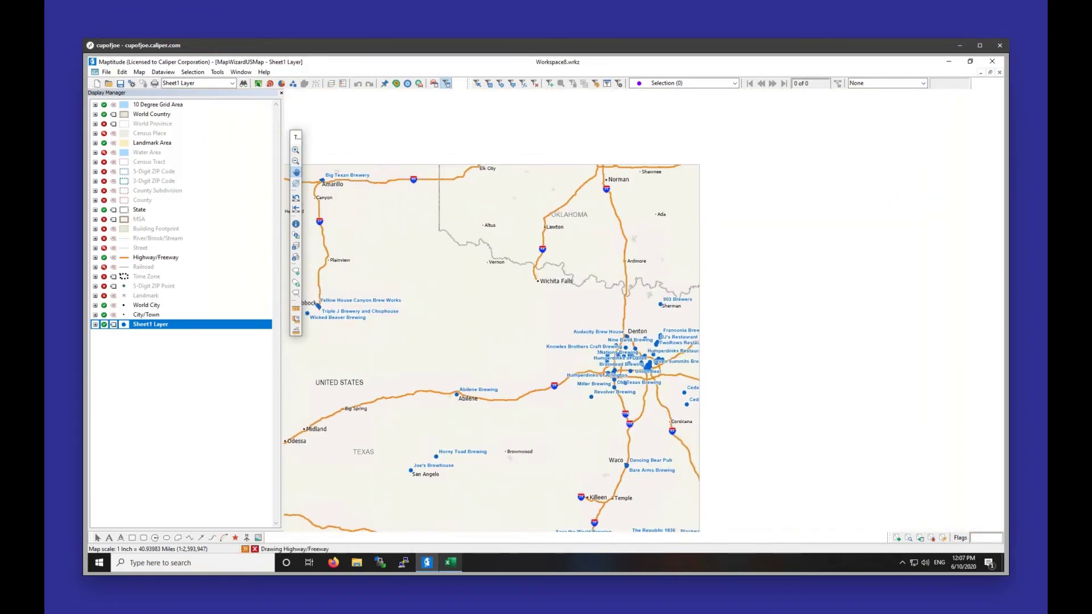
pyautogui.scroll(1, 590, 293)
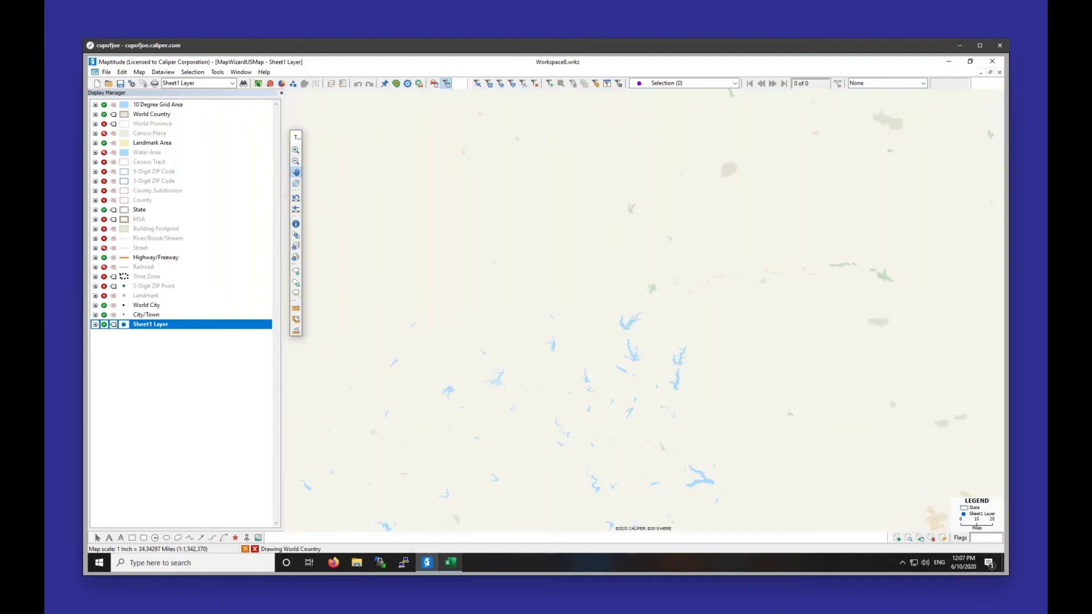
pyautogui.scroll(1, 590, 293)
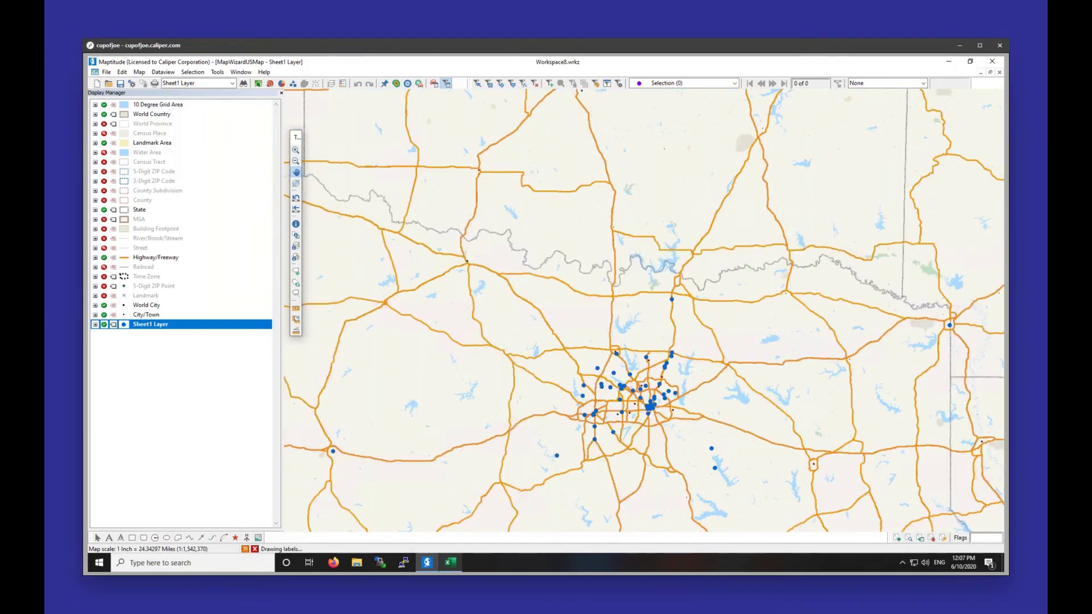
pyautogui.scroll(-1, 644, 311)
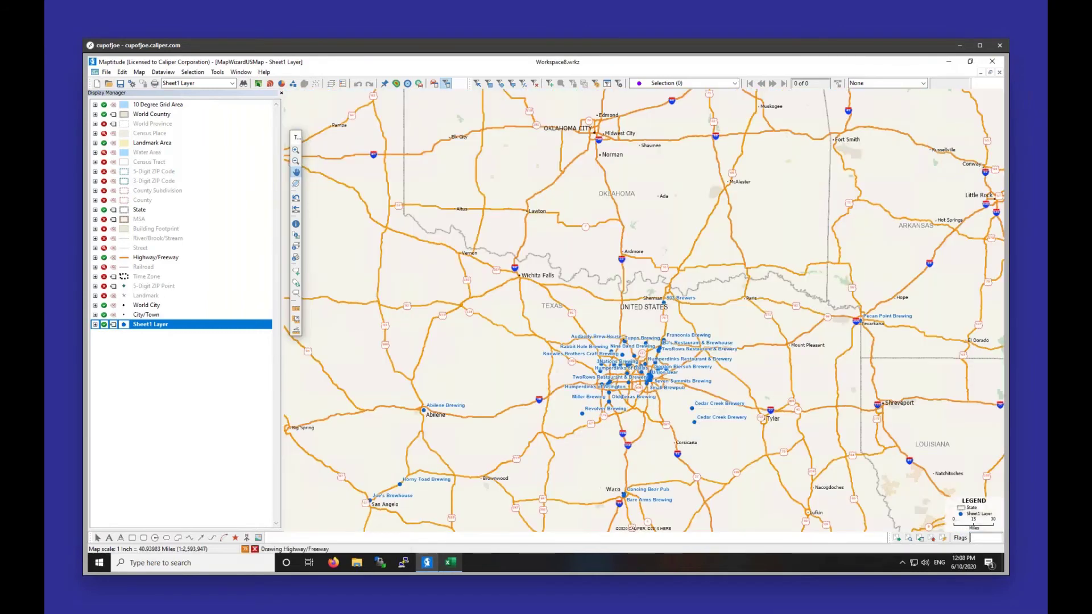
pyautogui.scroll(-1, 702, 383)
pyautogui.scroll(-1, 702, 383)
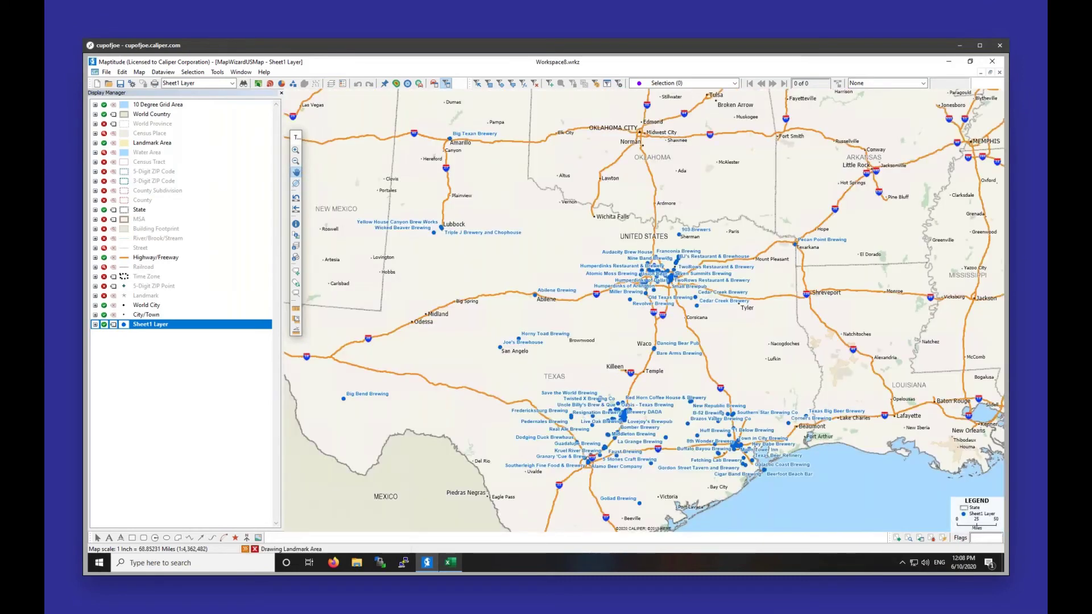
# - Try hiding and redisplaying the State layer, and show the MSA layer briefly before hiding it again
pyautogui.click(104, 257)
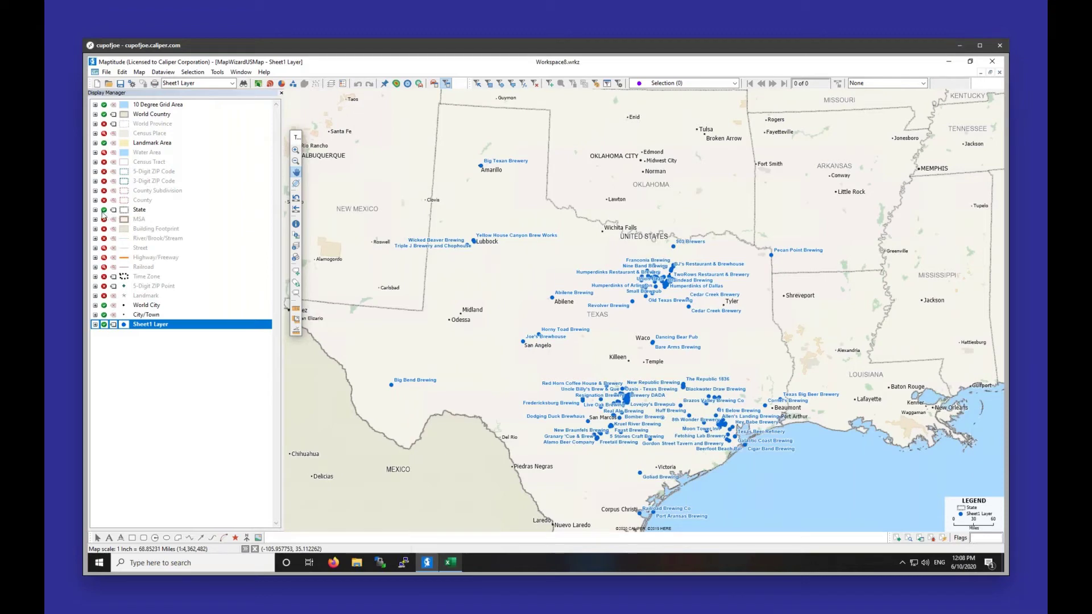
pyautogui.click(104, 209)
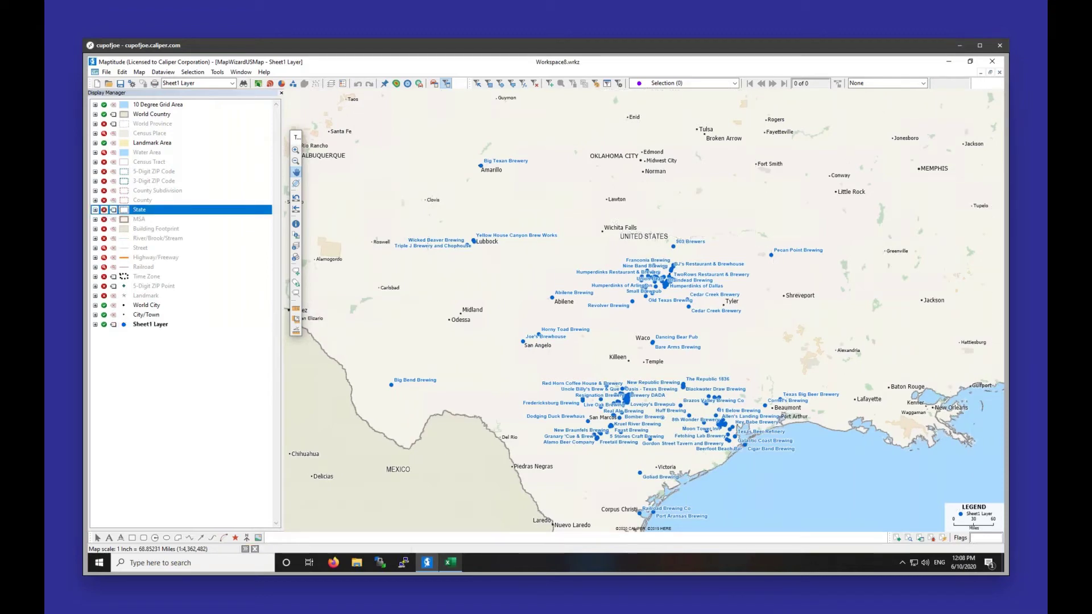
pyautogui.click(104, 210)
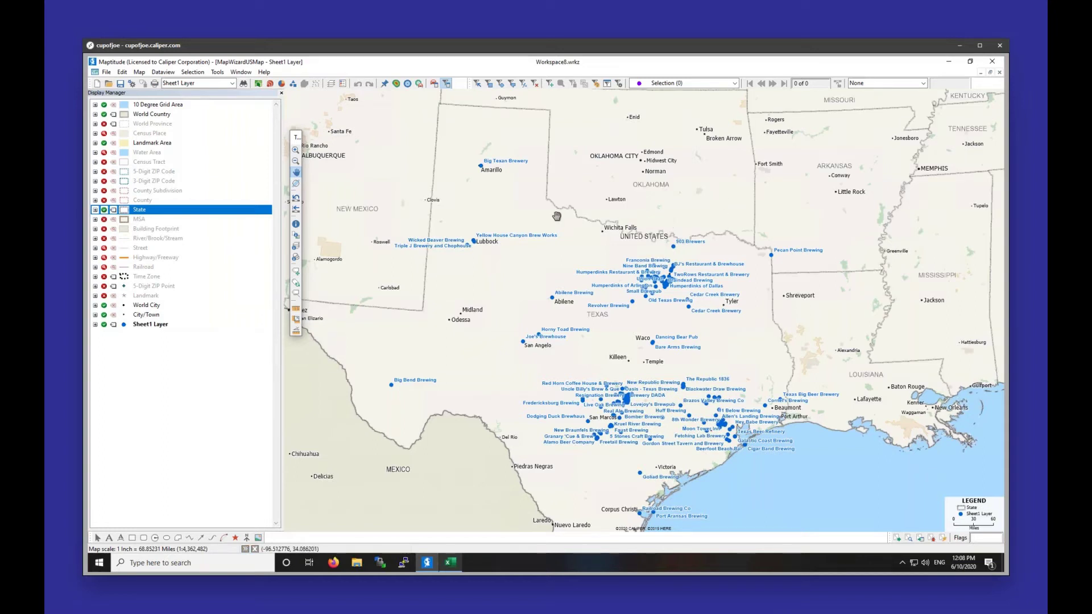
pyautogui.click(105, 210)
pyautogui.click(104, 209)
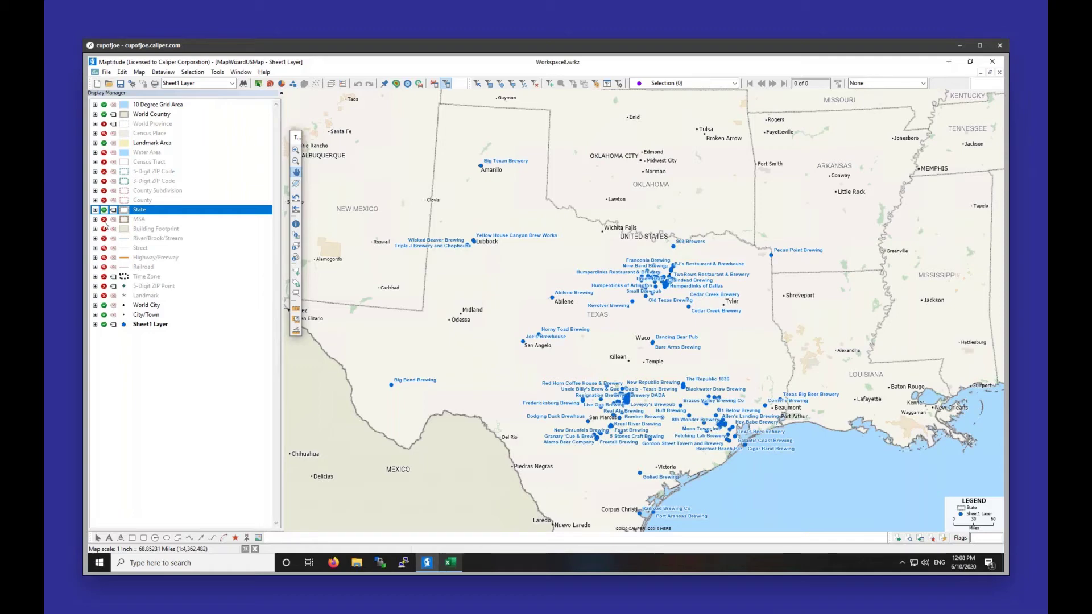
pyautogui.click(104, 220)
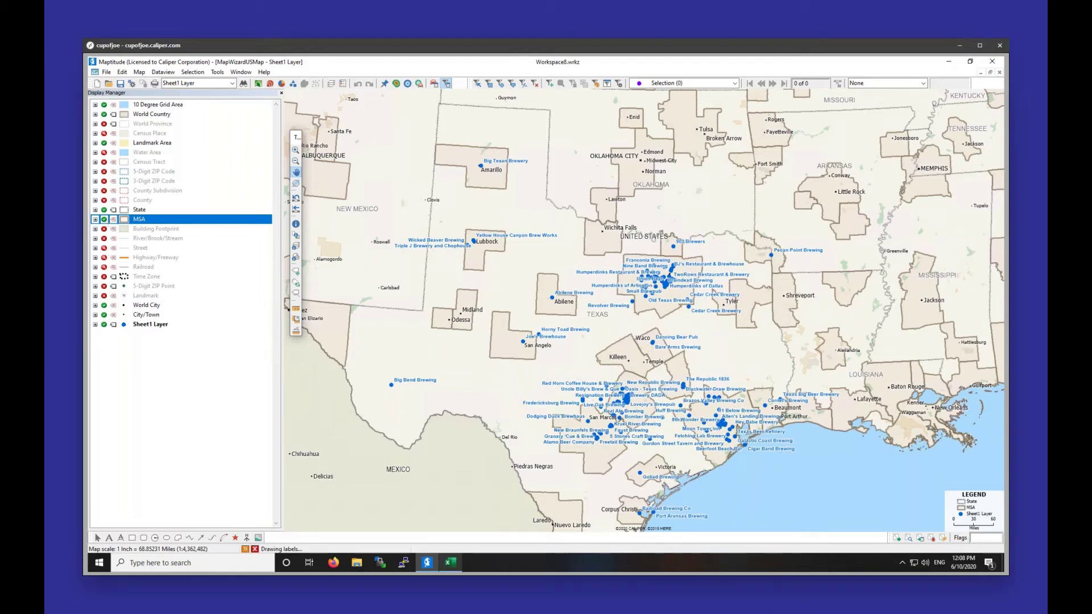
pyautogui.click(104, 219)
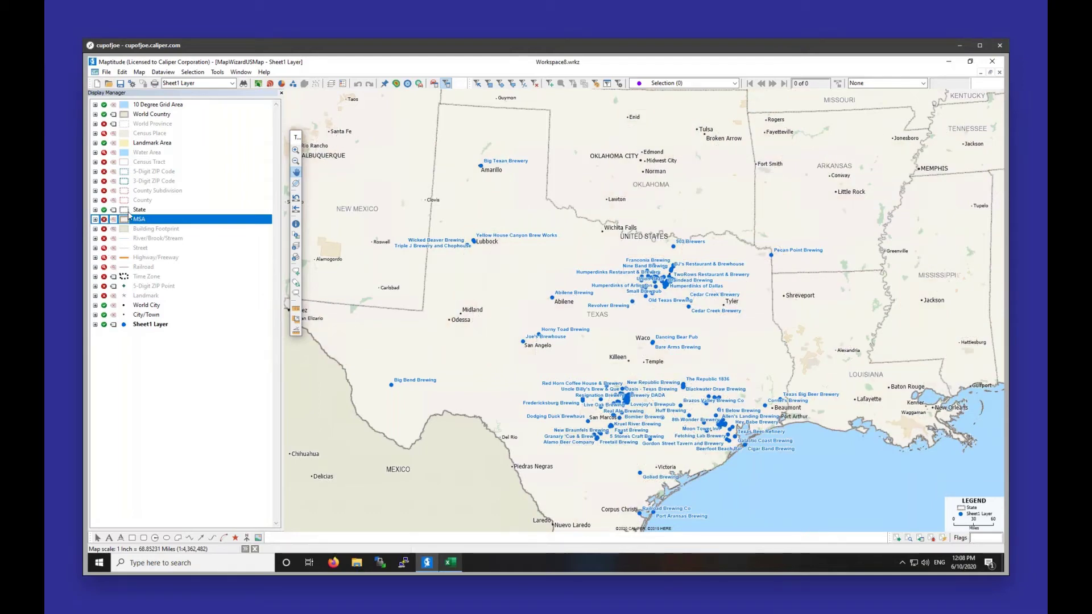
# - Review the border style and border color options for the State layer, and close its style settings without applying anything
pyautogui.click(155, 210)
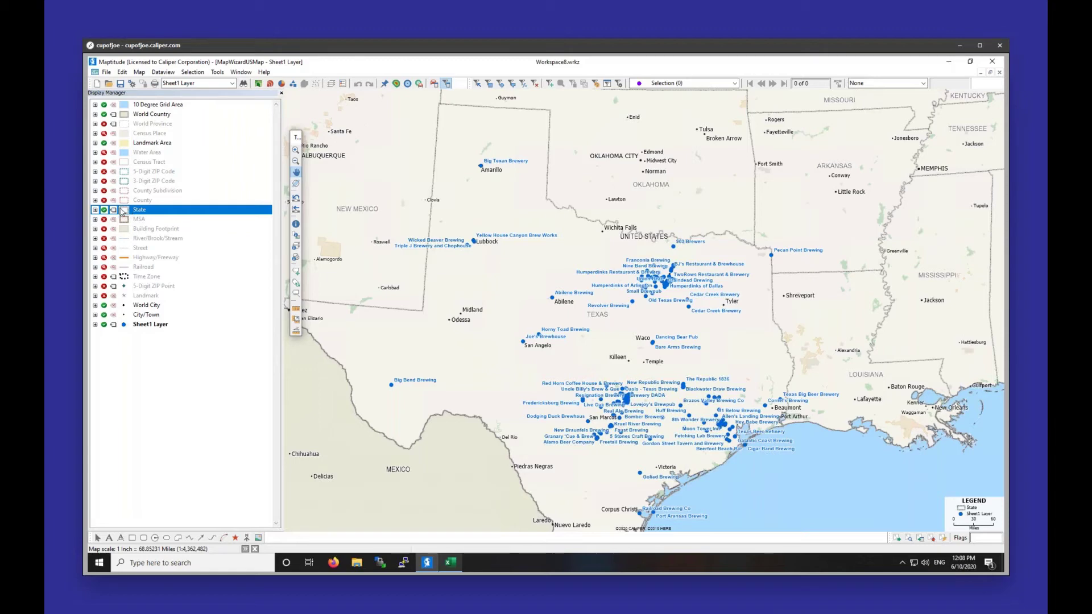
pyautogui.click(129, 209)
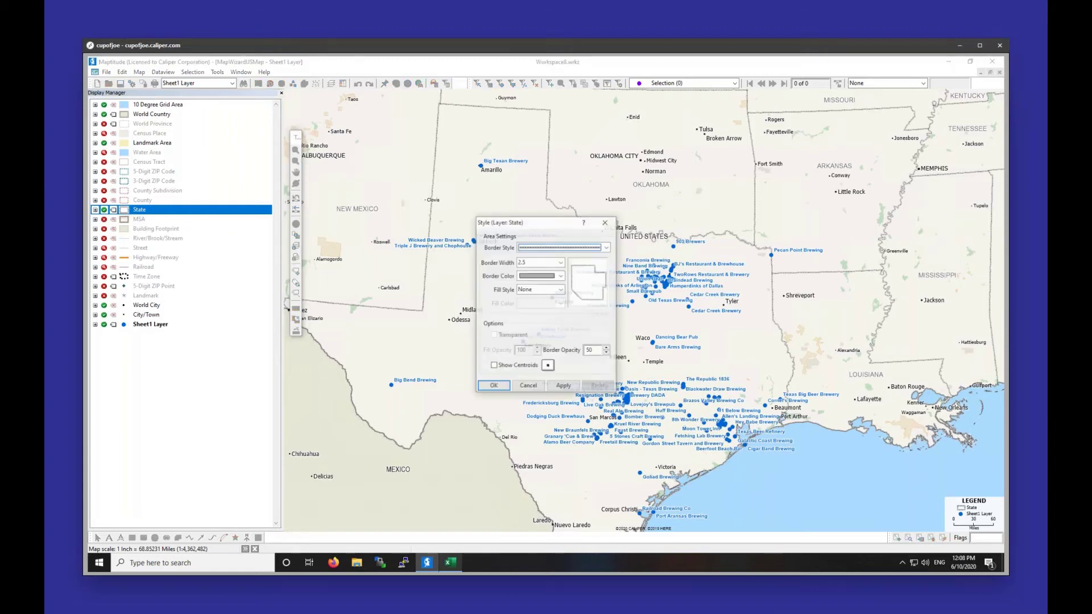
pyautogui.click(533, 247)
pyautogui.click(534, 251)
pyautogui.click(537, 276)
pyautogui.click(536, 276)
pyautogui.click(536, 284)
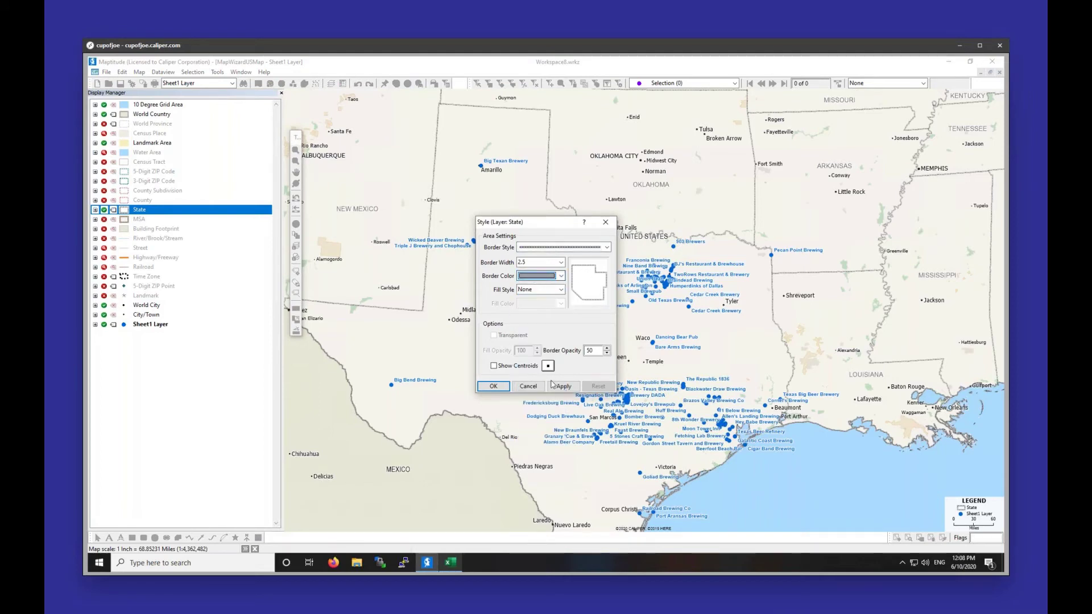
pyautogui.click(605, 222)
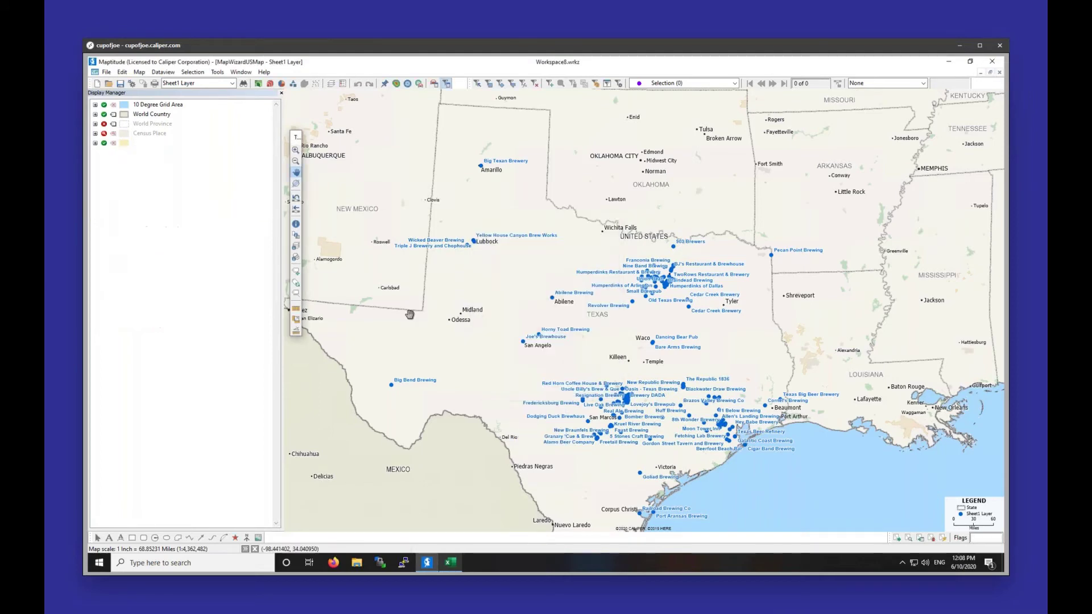
# - Restyle the Sheet1 Layer points with the drinking glass icon from Caliper Font at size 11 in green
pyautogui.click(149, 325)
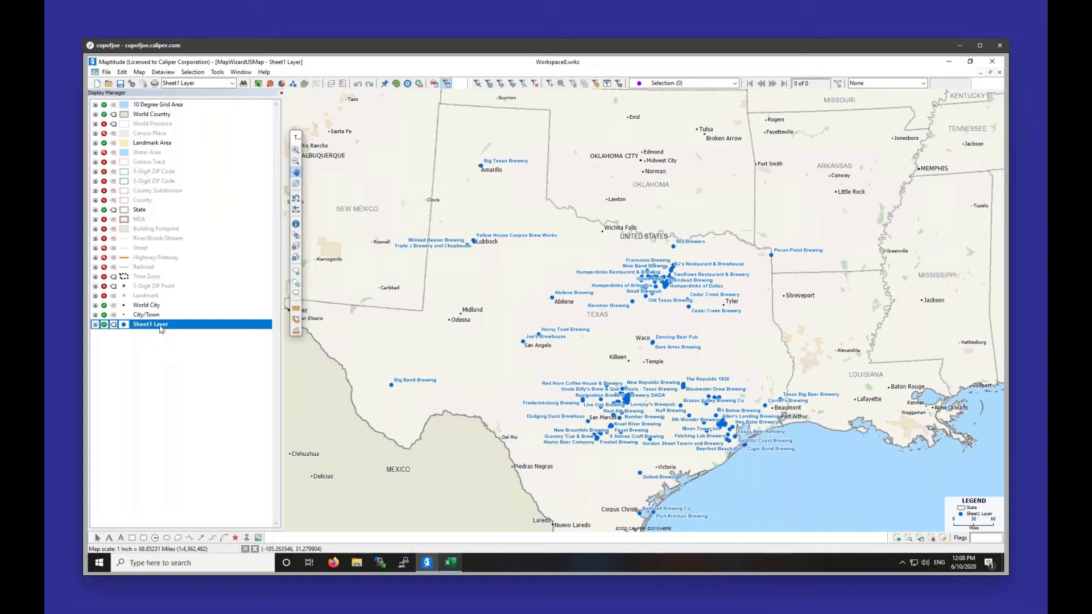
pyautogui.click(124, 324)
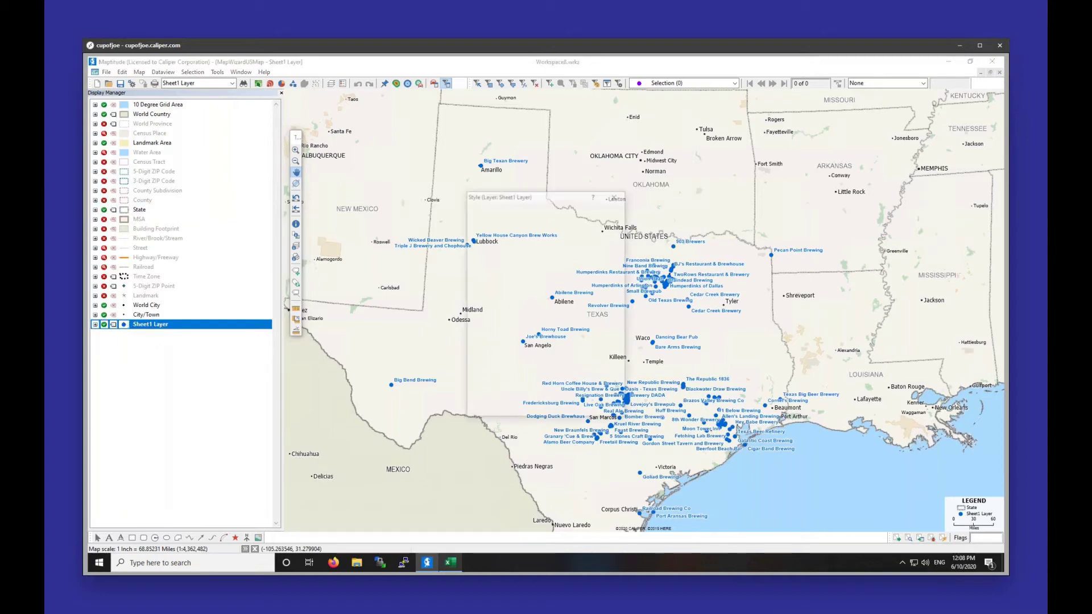
pyautogui.moveTo(620, 352); pyautogui.dragTo(613, 362)
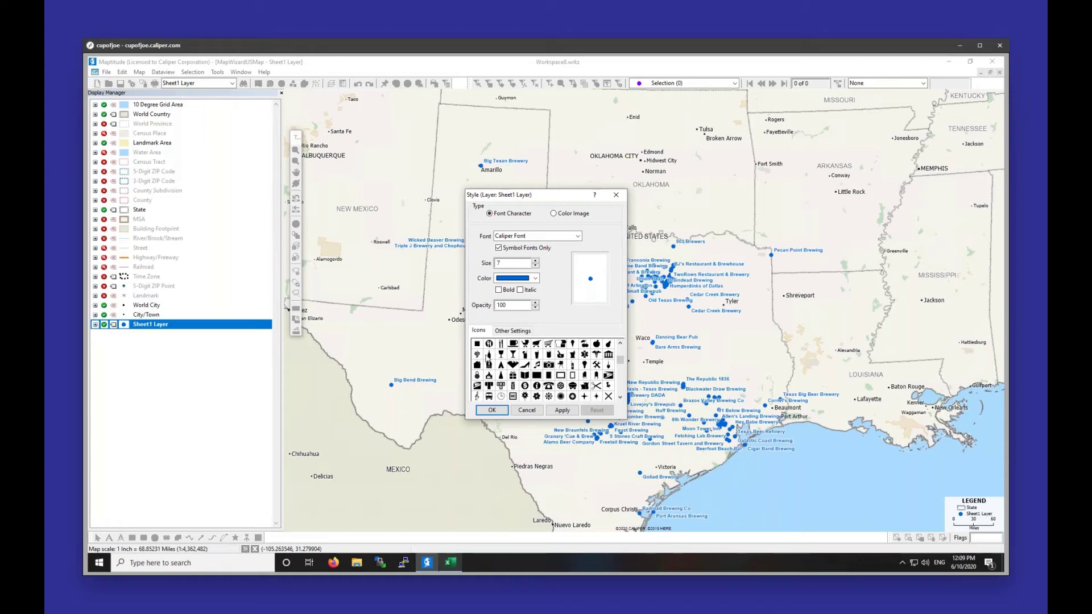
pyautogui.click(536, 355)
pyautogui.click(535, 278)
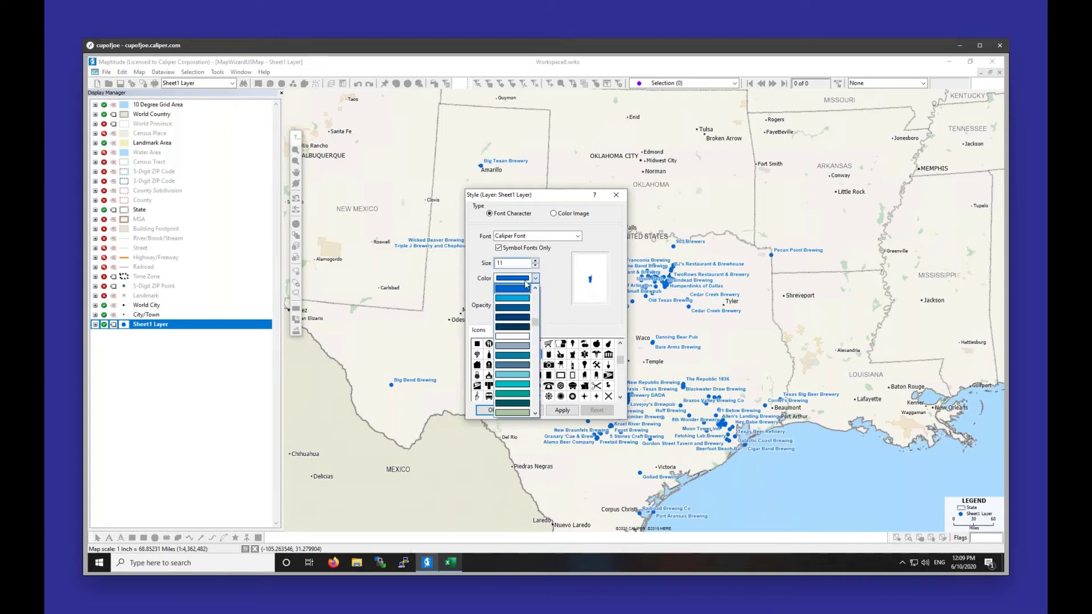
pyautogui.moveTo(535, 322); pyautogui.dragTo(541, 314)
pyautogui.click(512, 326)
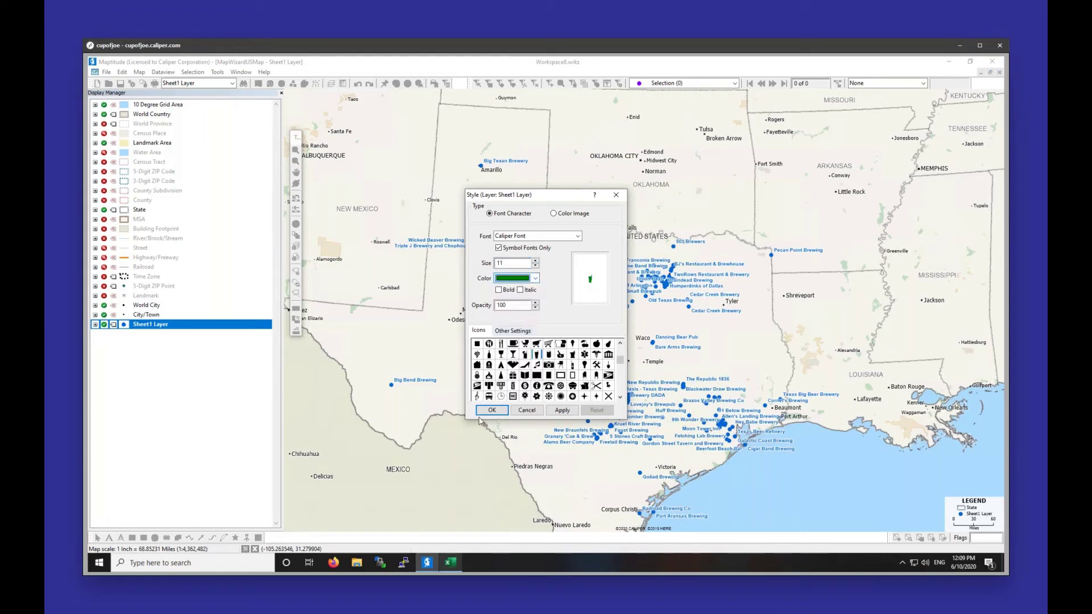
pyautogui.click(492, 410)
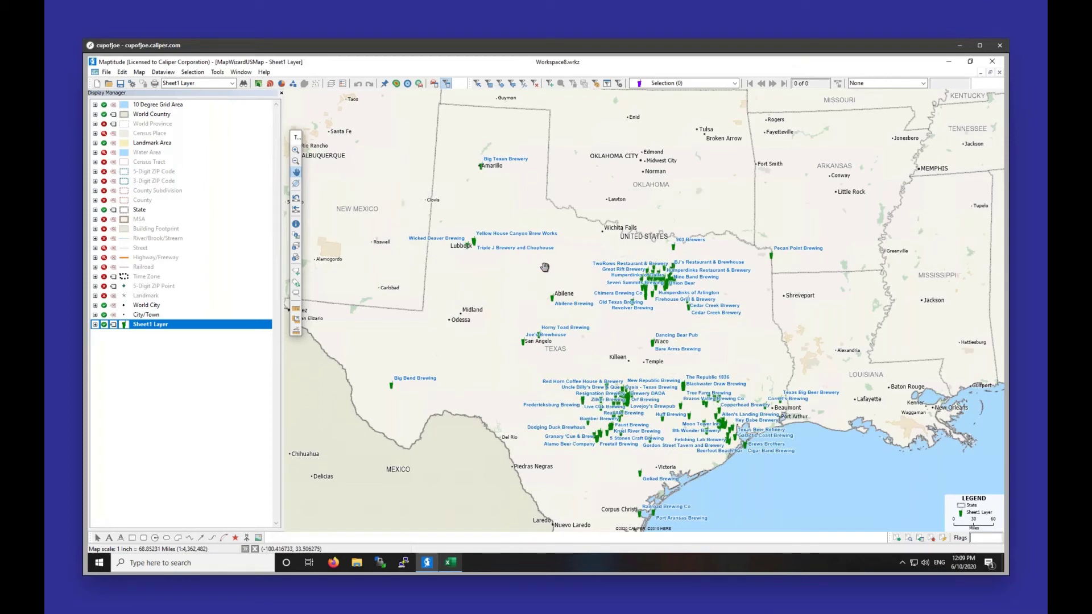
# - Label the Sheet1 Layer with multiple fields, choosing Name, Phone and Hours in that order
pyautogui.scroll(1, 646, 445)
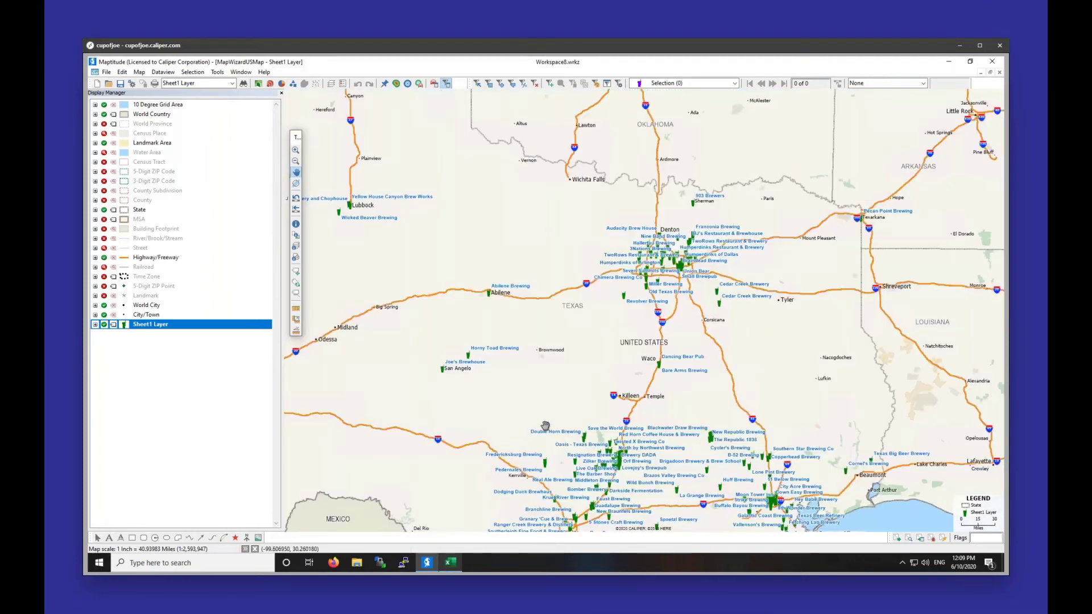
pyautogui.moveTo(546, 424); pyautogui.dragTo(528, 344)
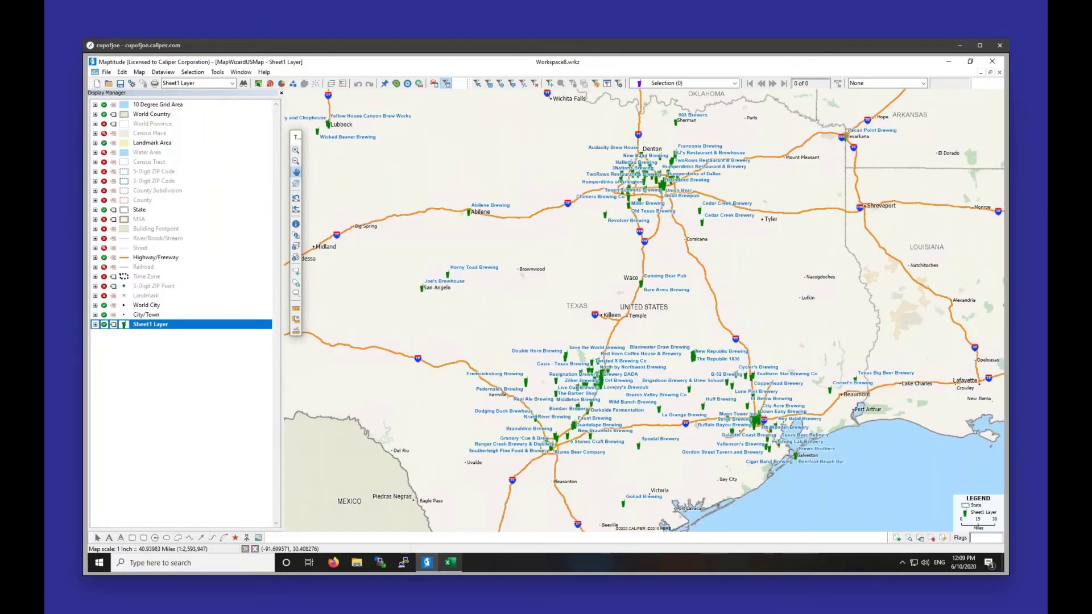
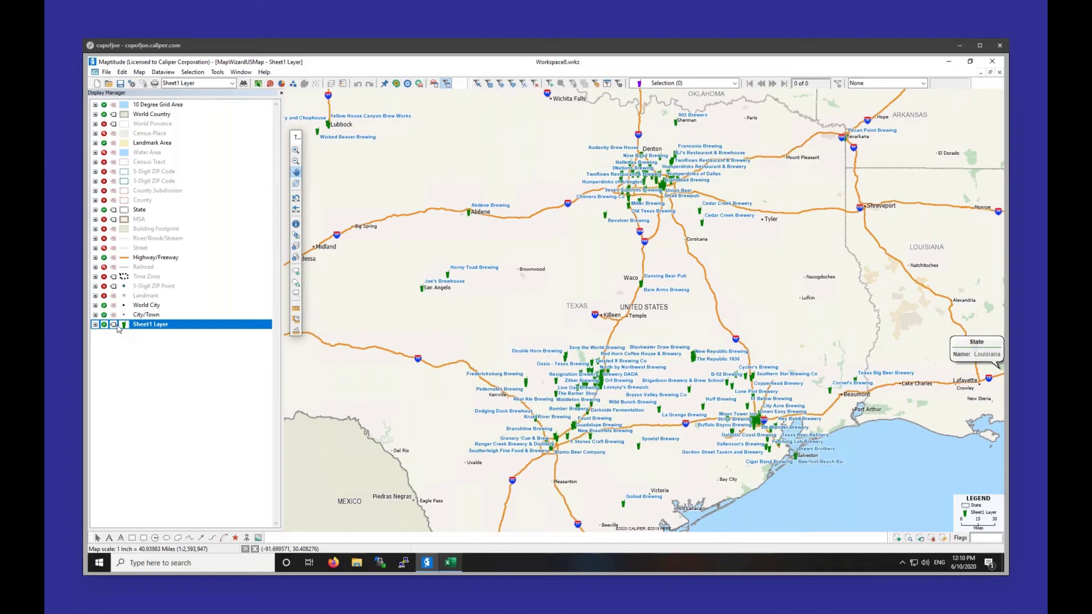
pyautogui.click(115, 325)
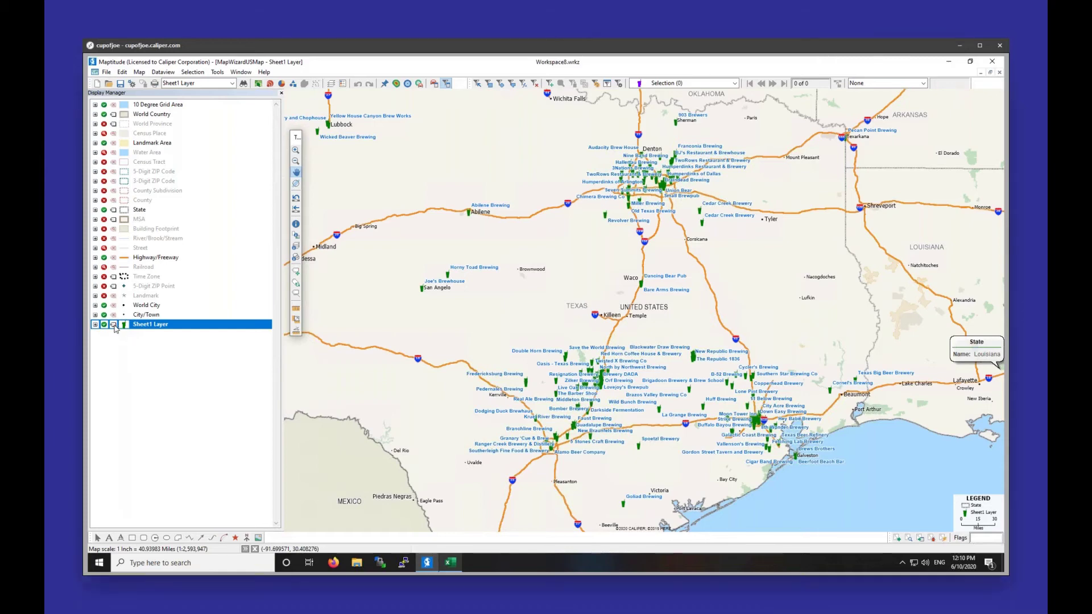
pyautogui.click(580, 222)
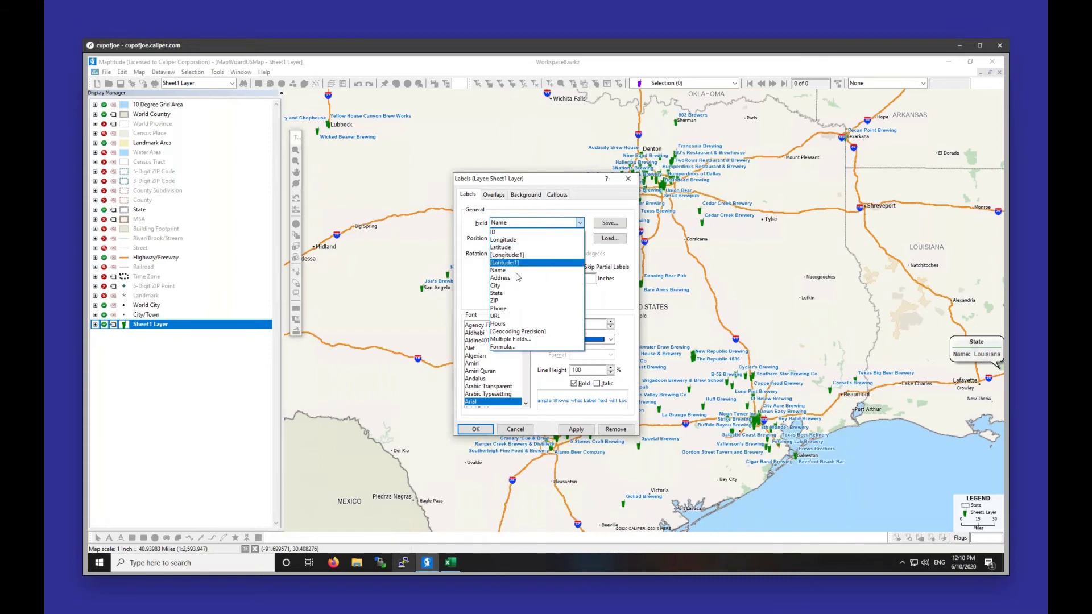
pyautogui.click(510, 340)
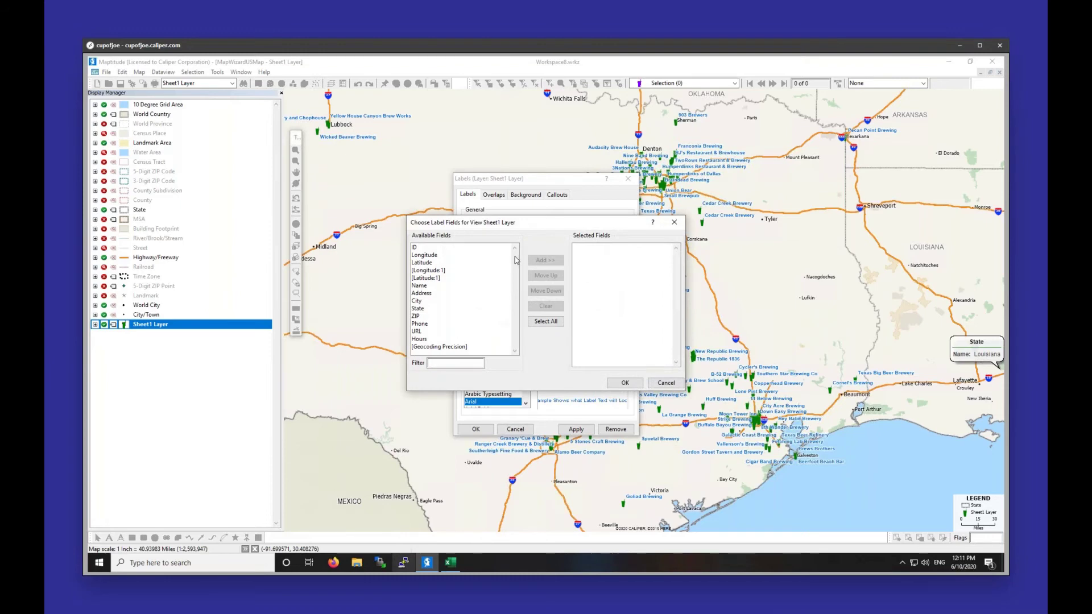
pyautogui.click(463, 286)
pyautogui.click(542, 261)
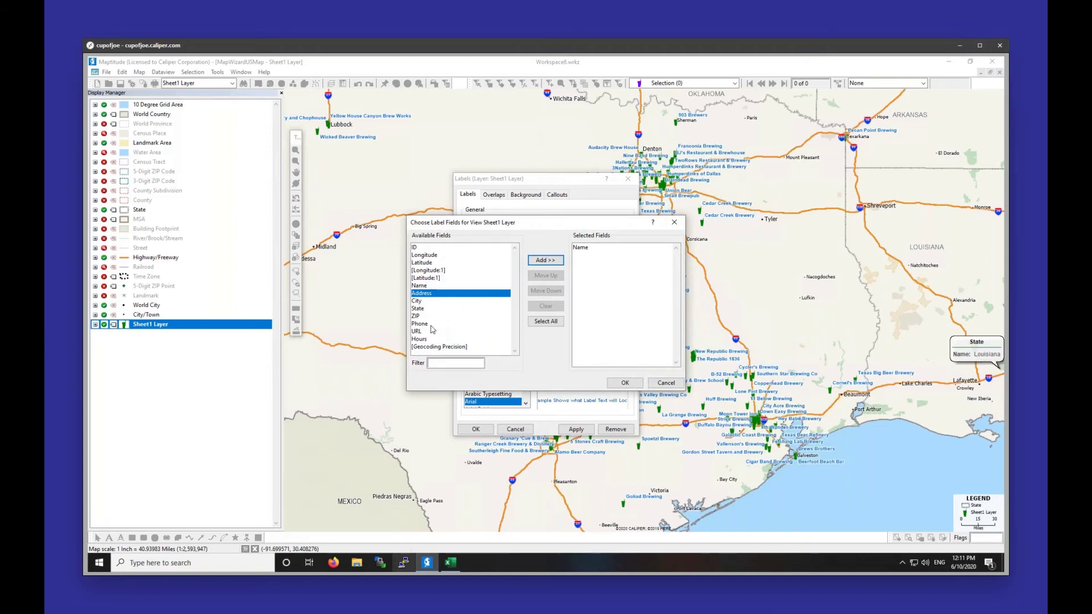
pyautogui.click(439, 324)
pyautogui.click(544, 260)
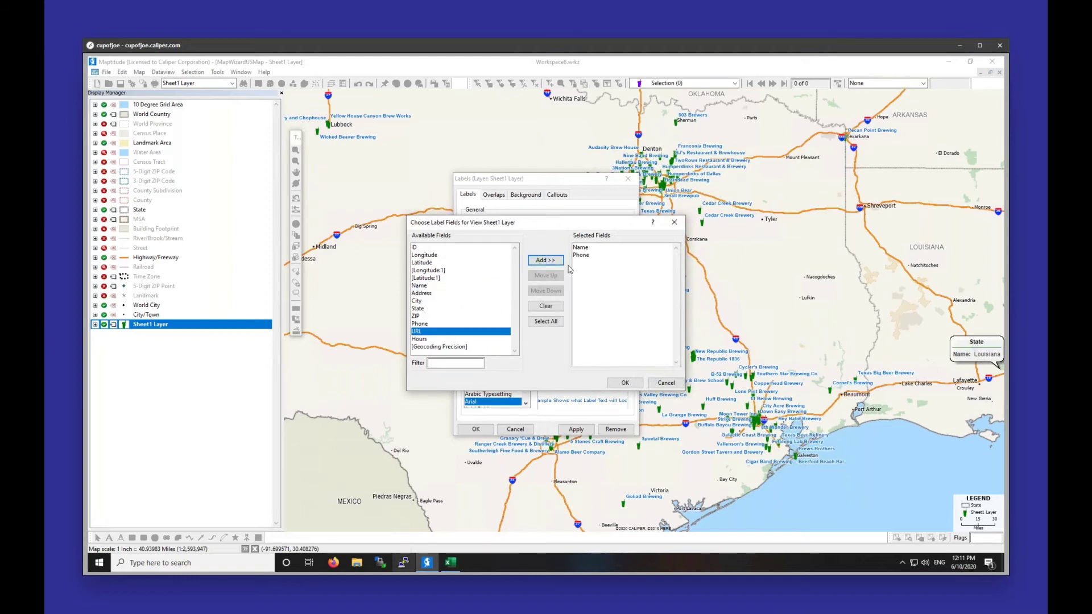
pyautogui.click(441, 338)
pyautogui.click(545, 260)
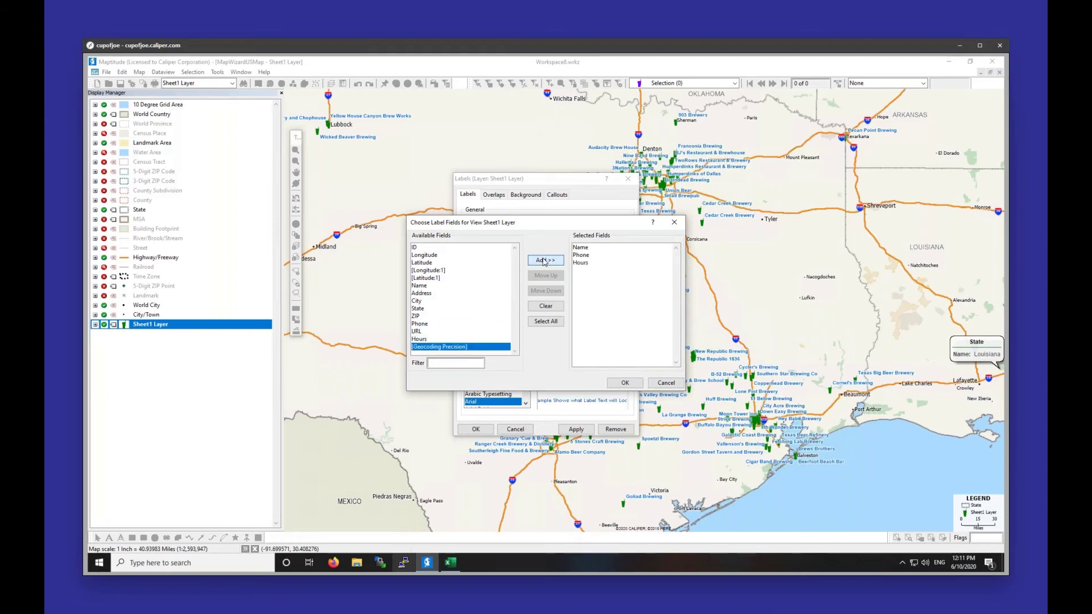
pyautogui.click(624, 384)
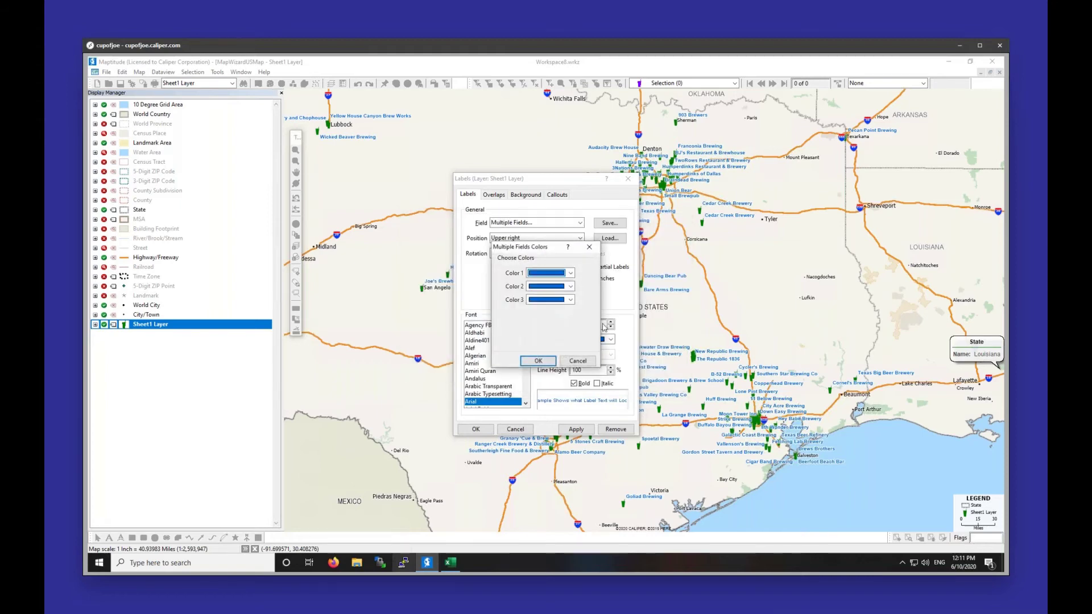
# - Color the three label fields green for Name, dark blue for Phone and dark purple for Hours
pyautogui.click(569, 273)
pyautogui.scroll(-6, 562, 306)
pyautogui.scroll(-6, 561, 310)
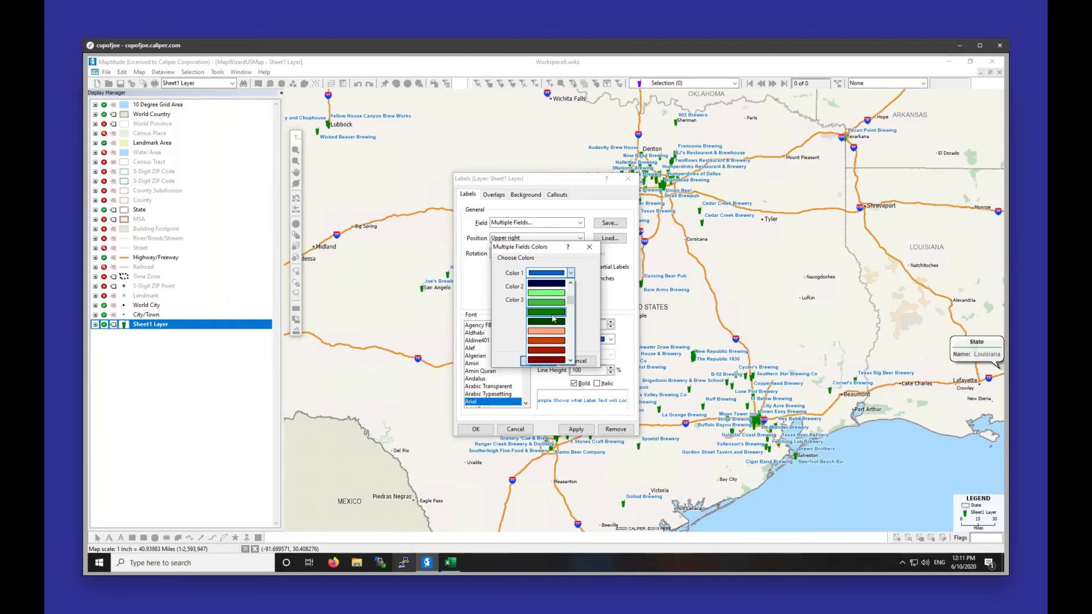
pyautogui.click(547, 312)
pyautogui.click(571, 287)
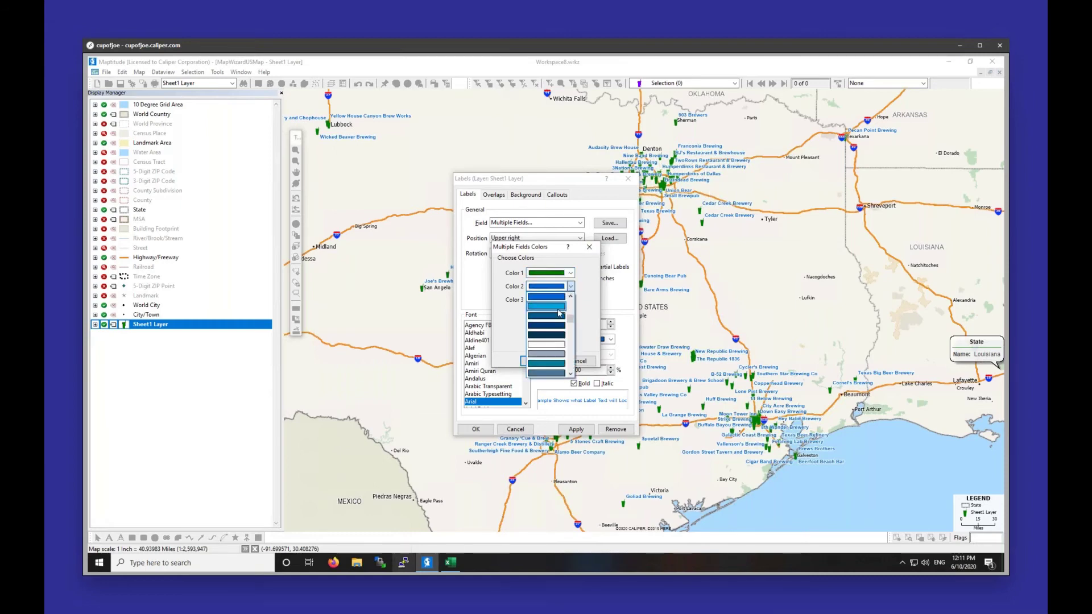
pyautogui.click(546, 318)
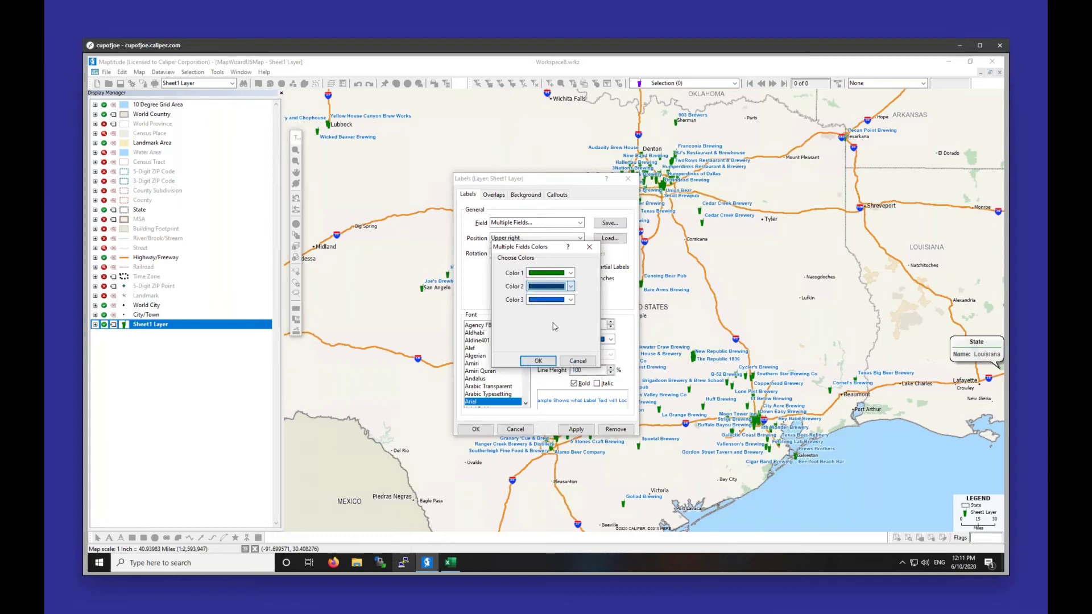
pyautogui.click(570, 300)
pyautogui.scroll(3, 563, 319)
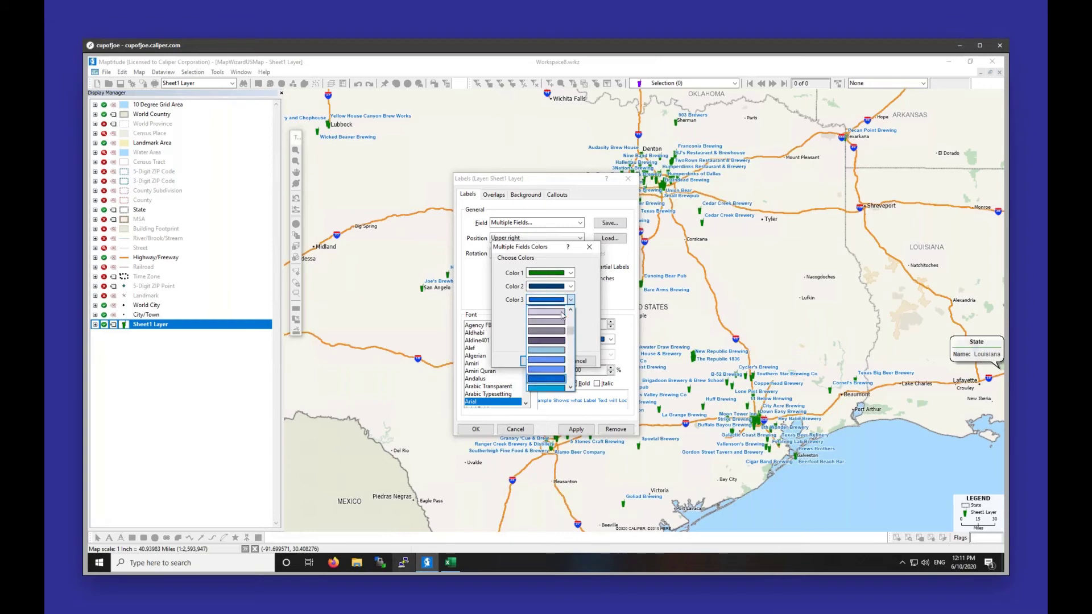
pyautogui.scroll(1, 563, 321)
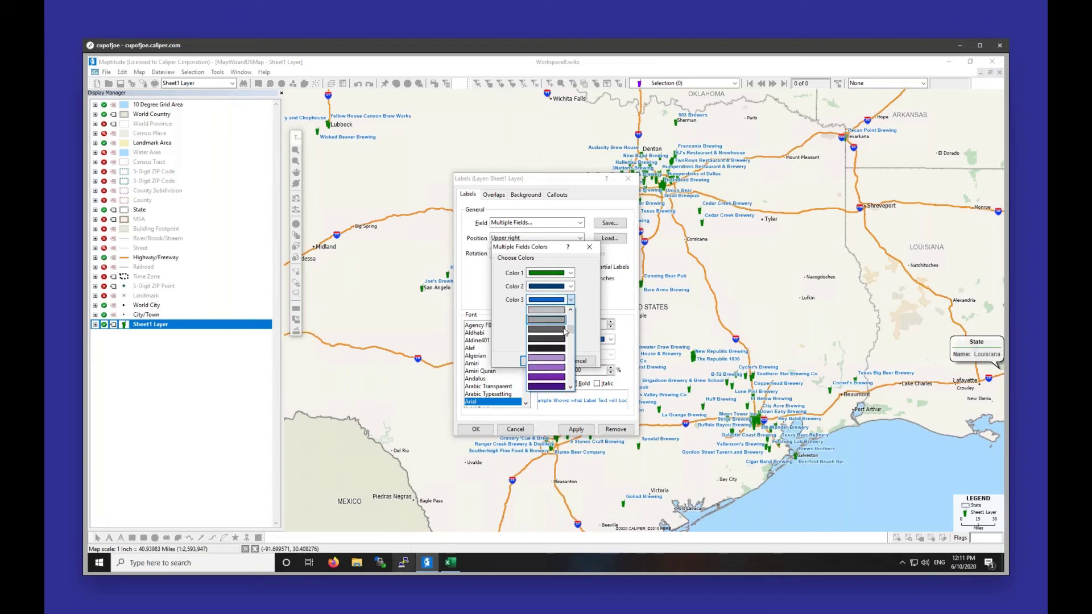
pyautogui.click(547, 387)
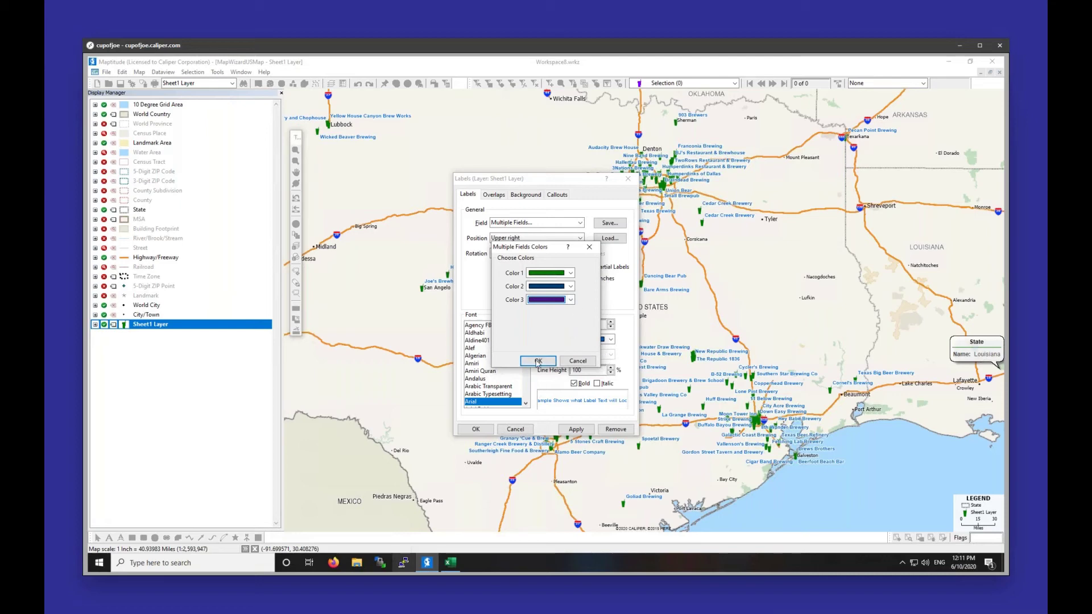
pyautogui.click(538, 361)
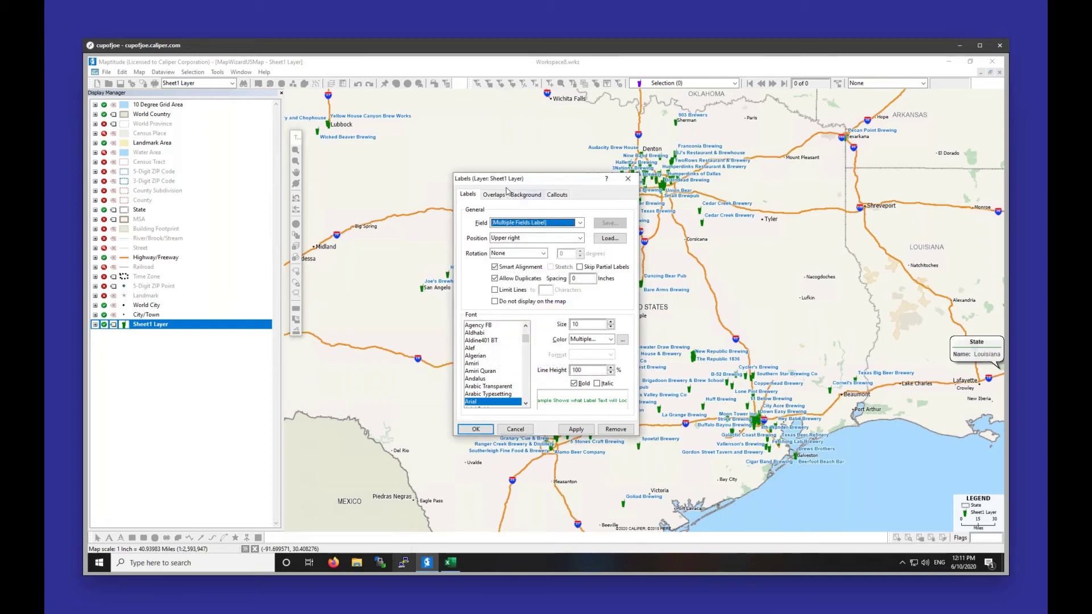
# - Look through the background, callout and overlap settings of the labels, and accept the multi-field labels
pyautogui.click(515, 198)
pyautogui.click(556, 196)
pyautogui.click(496, 195)
pyautogui.click(467, 195)
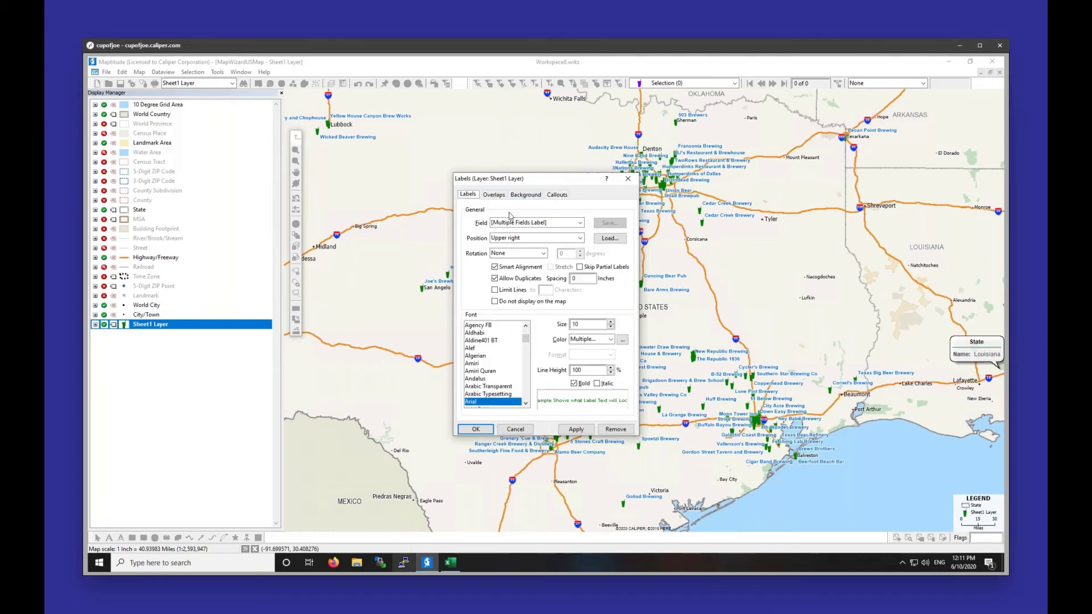
pyautogui.click(476, 430)
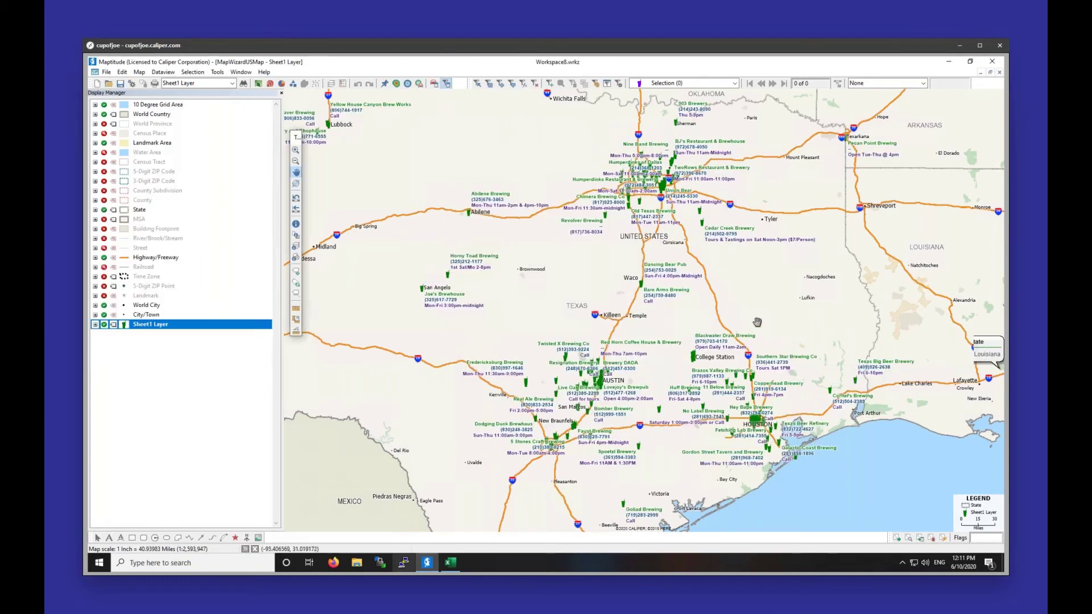
# - Manually reposition the Horny Toad Brewing label beside its point and move the Joe's Brewhouse label southwest of San Angelo
pyautogui.scroll(1, 744, 375)
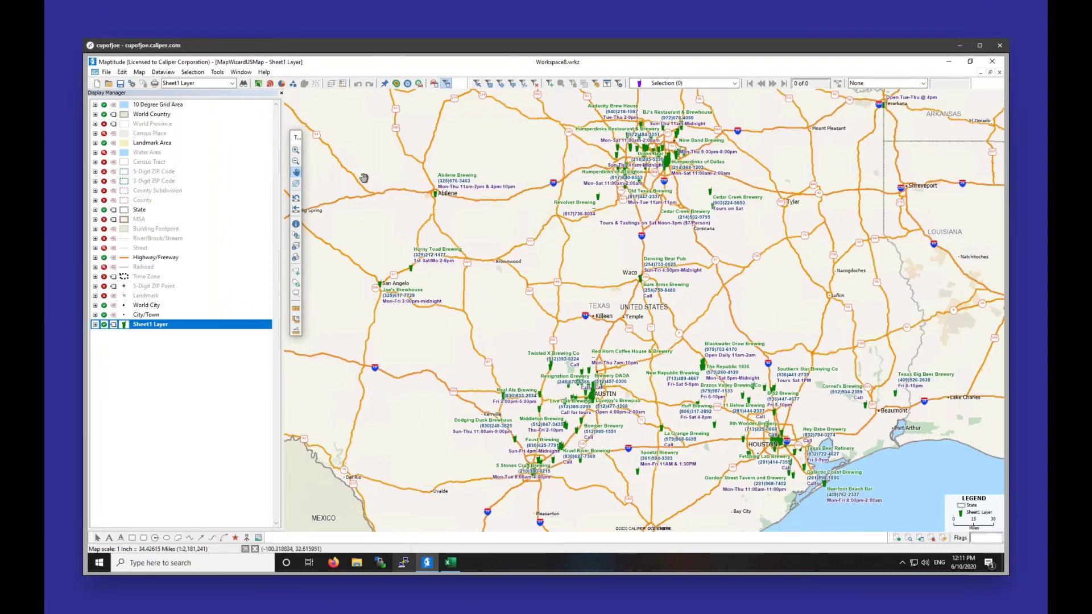
pyautogui.click(296, 273)
pyautogui.moveTo(441, 254); pyautogui.dragTo(437, 247)
pyautogui.moveTo(408, 309); pyautogui.dragTo(341, 295)
pyautogui.moveTo(440, 236); pyautogui.dragTo(440, 261)
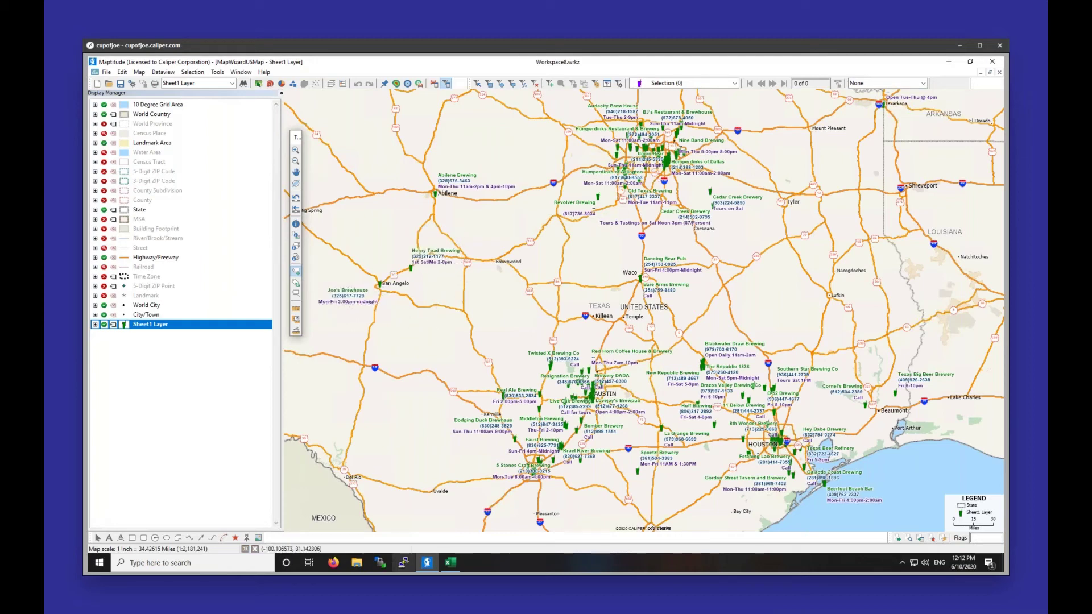
# - Pull the Horny Toad Brewing label northeast on a leader line to just below Abilene, and adjust the Abilene Brewing label
pyautogui.click(295, 296)
pyautogui.moveTo(423, 261); pyautogui.dragTo(462, 221)
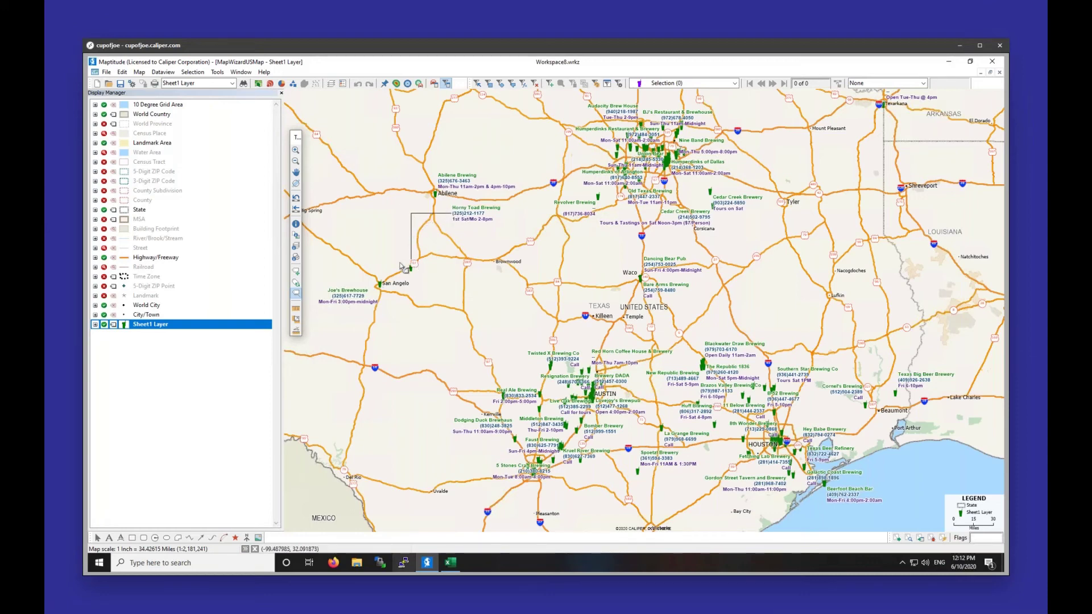
pyautogui.click(296, 284)
pyautogui.moveTo(476, 193)
pyautogui.mouseDown()
pyautogui.moveTo(481, 170)
pyautogui.moveTo(487, 197)
pyautogui.mouseUp()
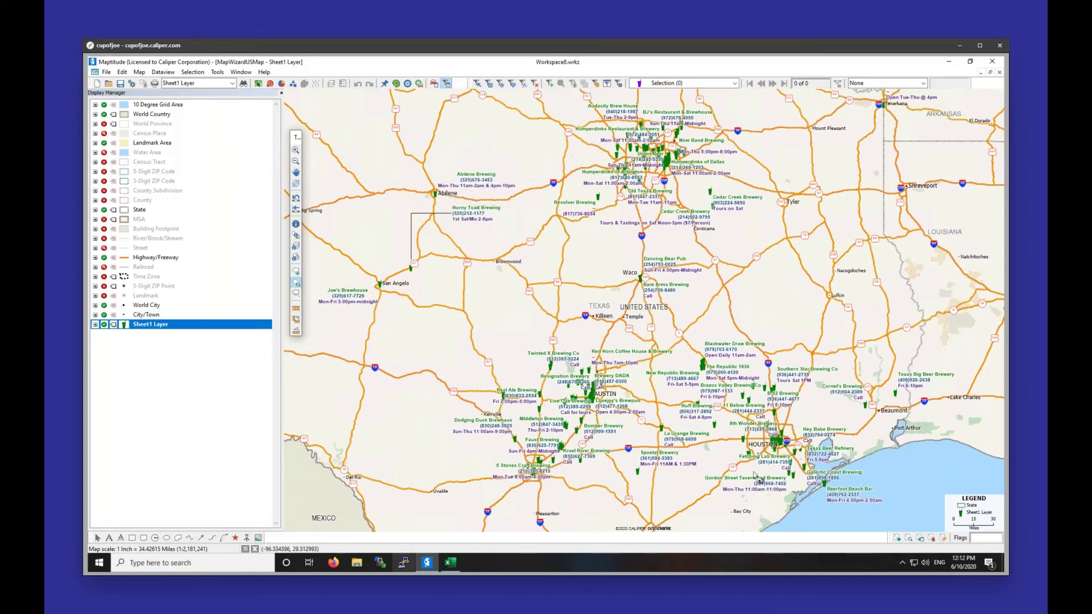
pyautogui.moveTo(496, 435)
pyautogui.moveTo(992, 198)
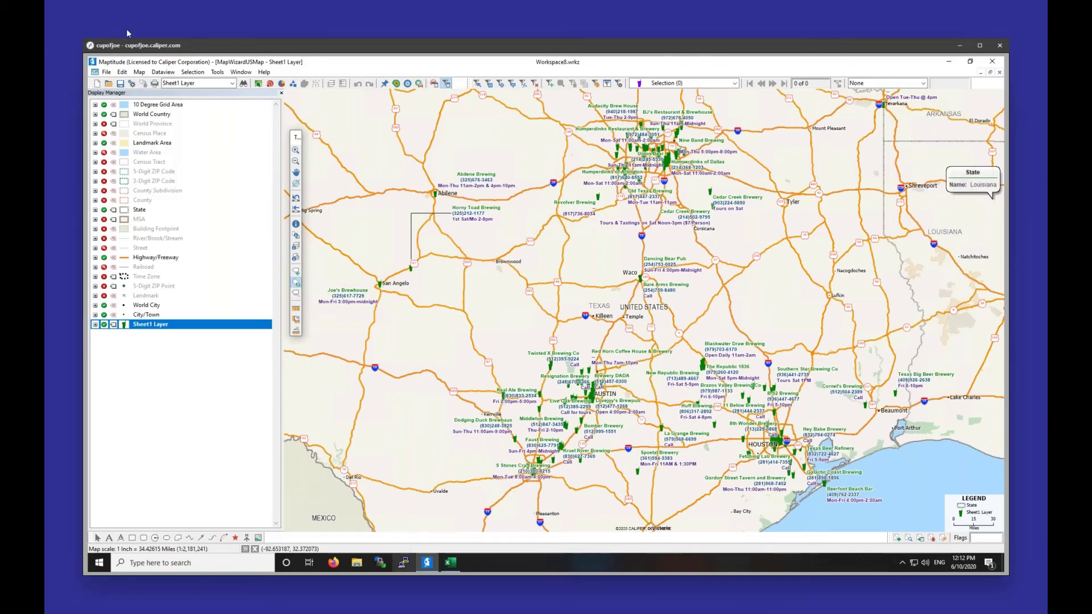
# - Start adding a spreadsheet to the map, using Sheet1 of LocalEstablishments.xlsx
pyautogui.click(139, 72)
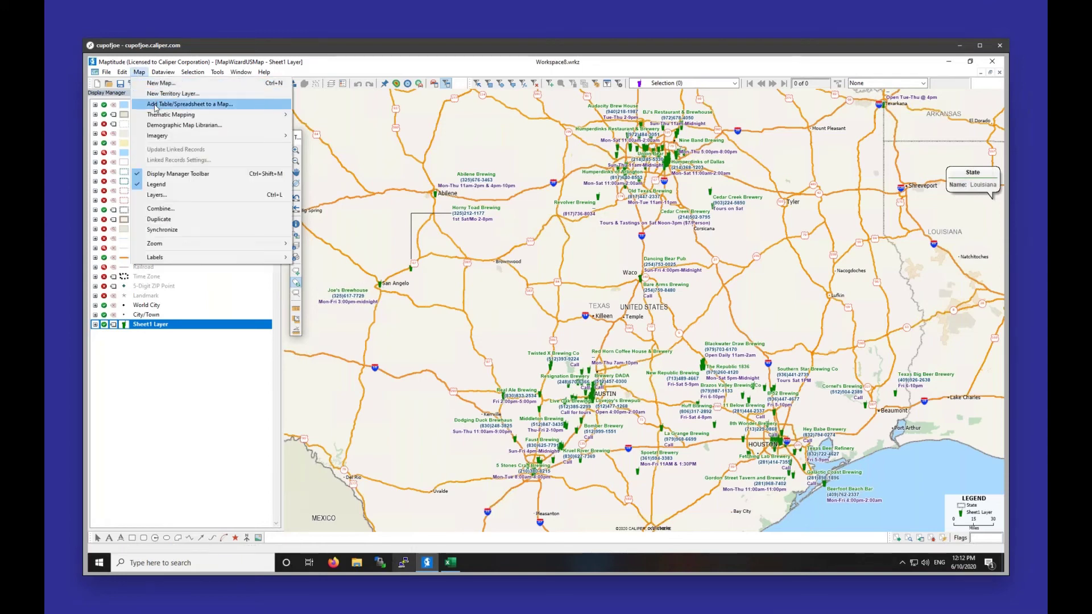
pyautogui.click(155, 106)
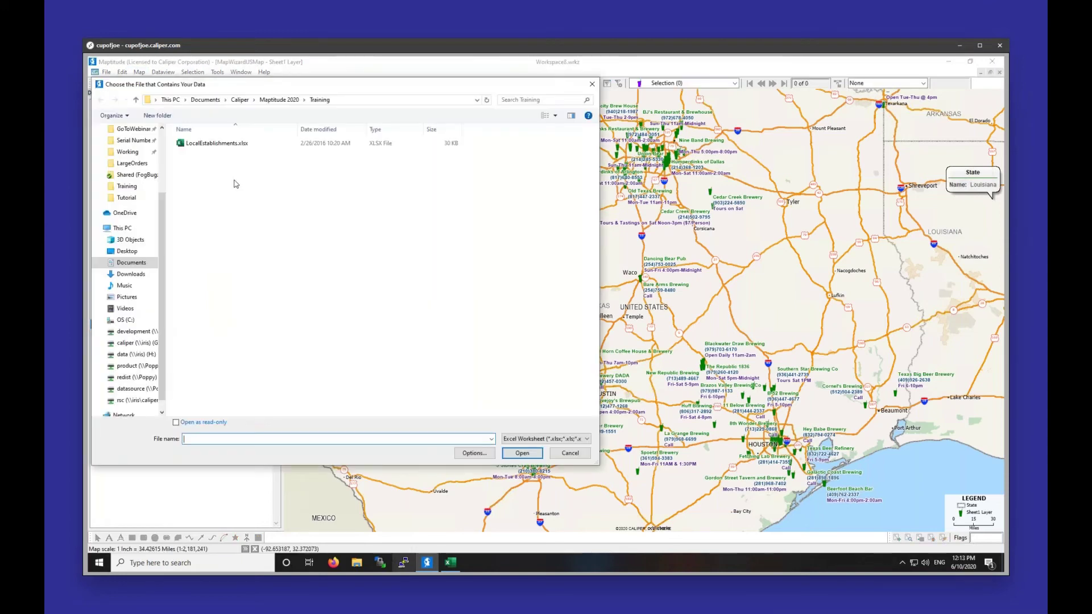
pyautogui.doubleClick(232, 145)
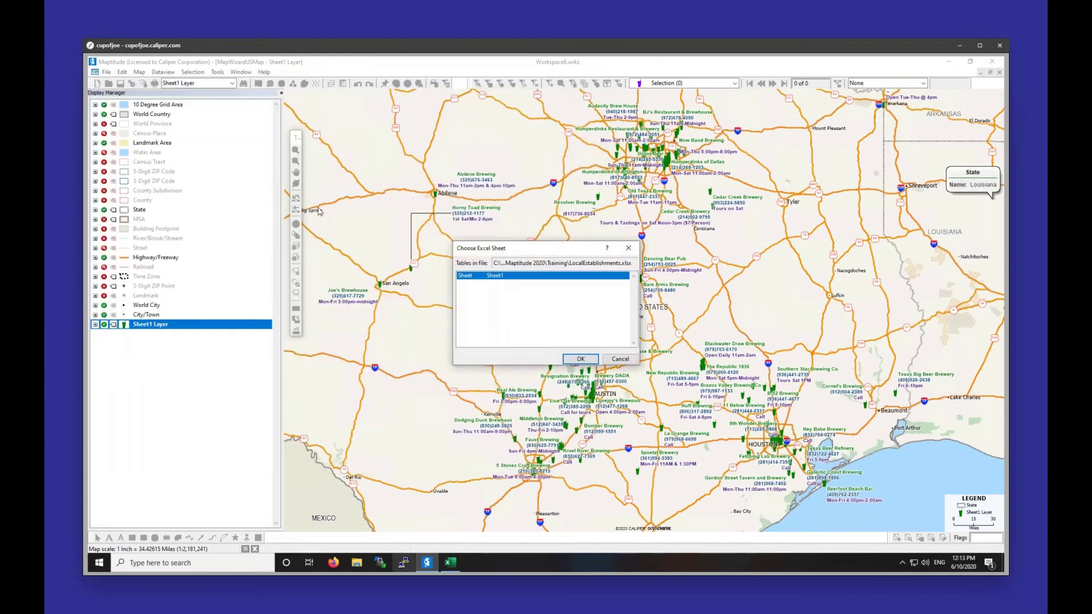
pyautogui.click(580, 359)
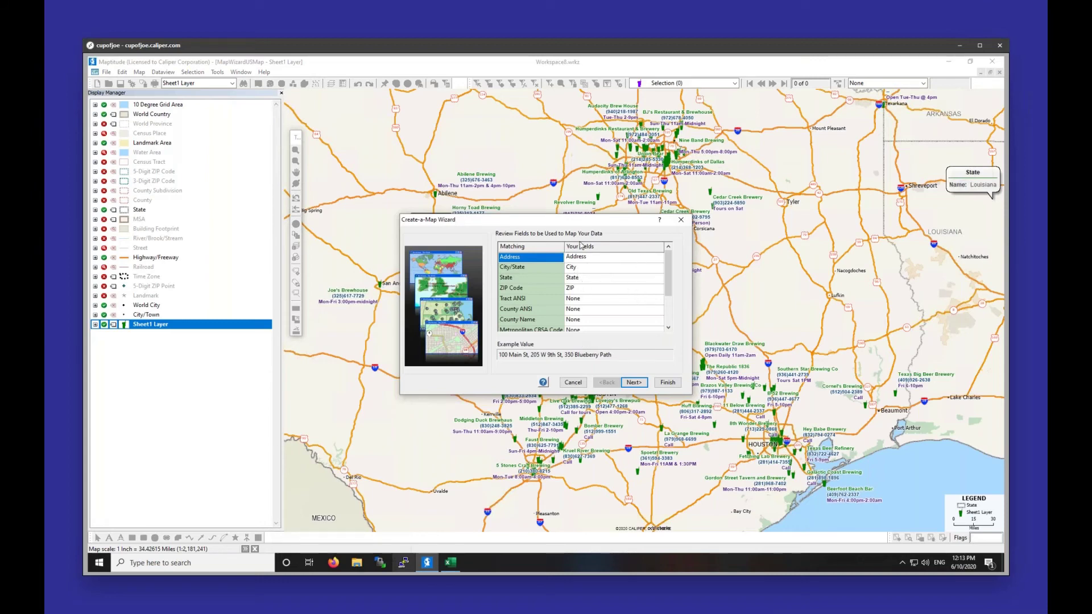
# - Accept the matched fields, choose to show ZIP Code boundaries with the data attached, and import the data to map it
pyautogui.click(636, 383)
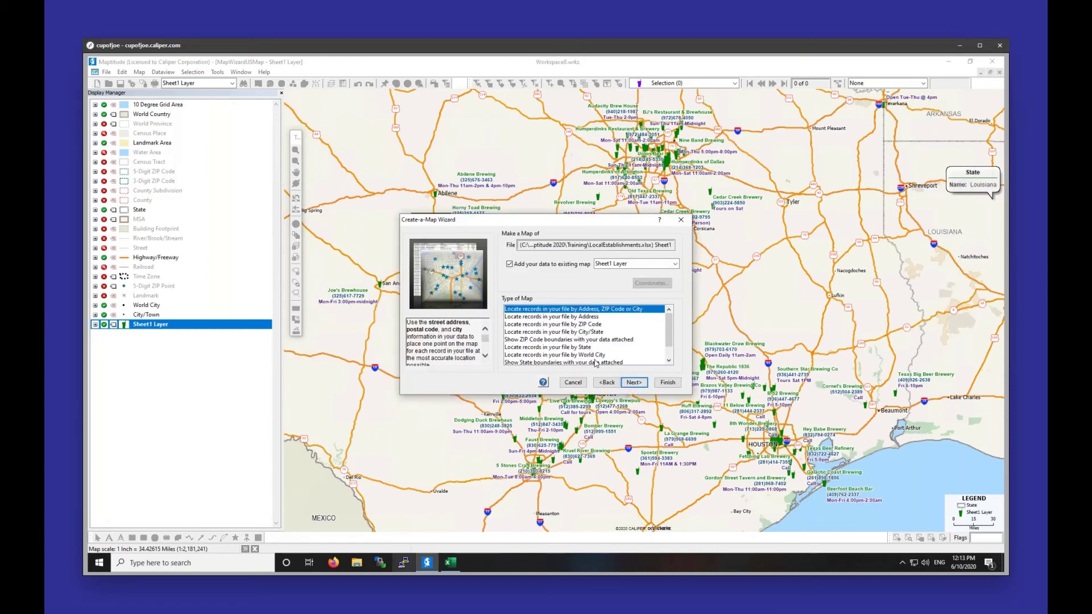
pyautogui.click(581, 340)
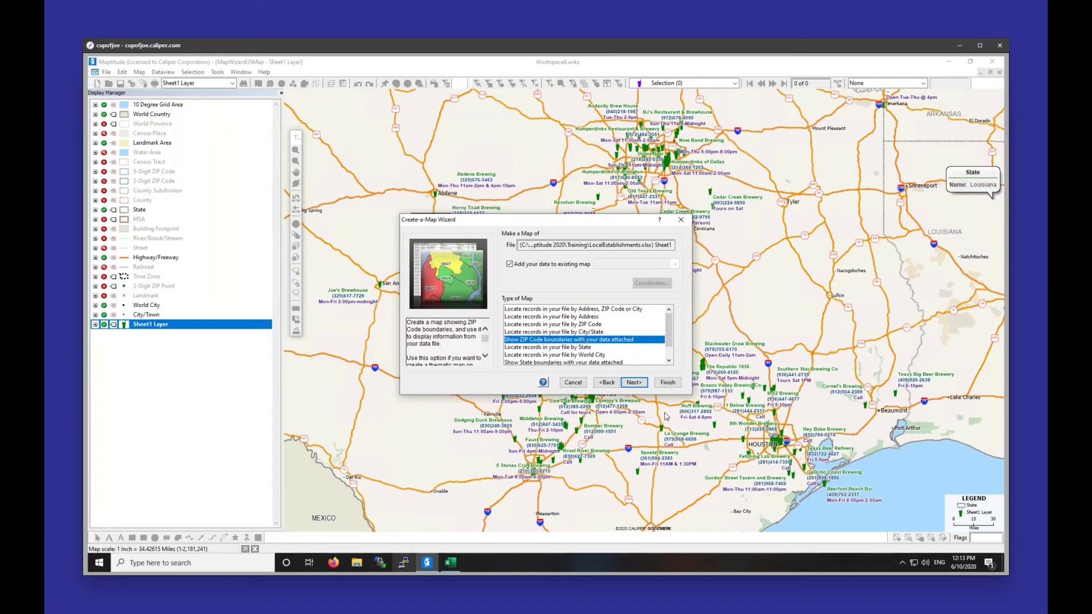
pyautogui.click(634, 382)
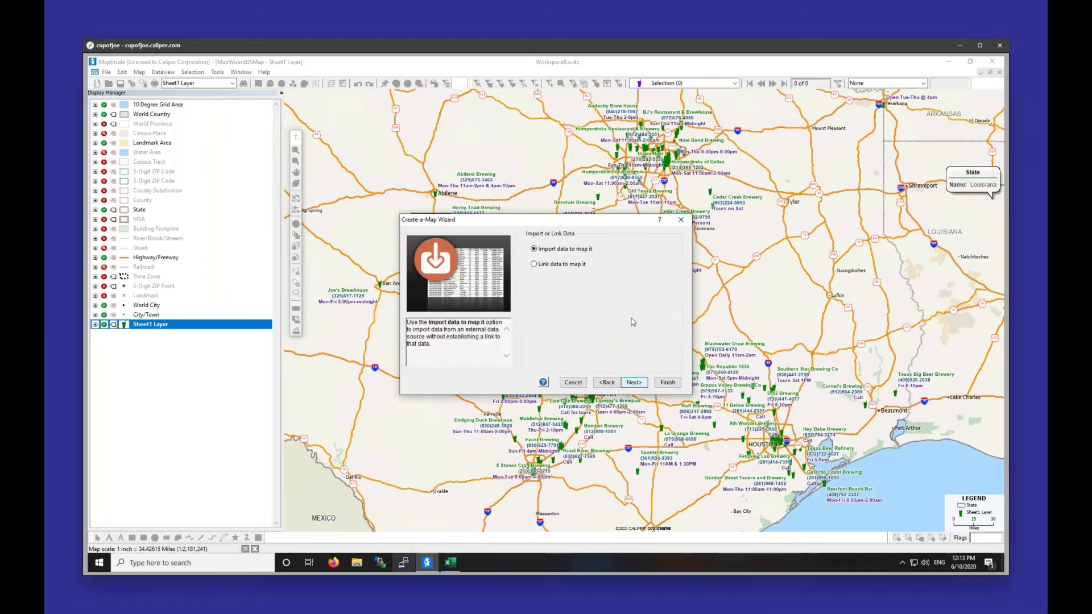
pyautogui.click(639, 386)
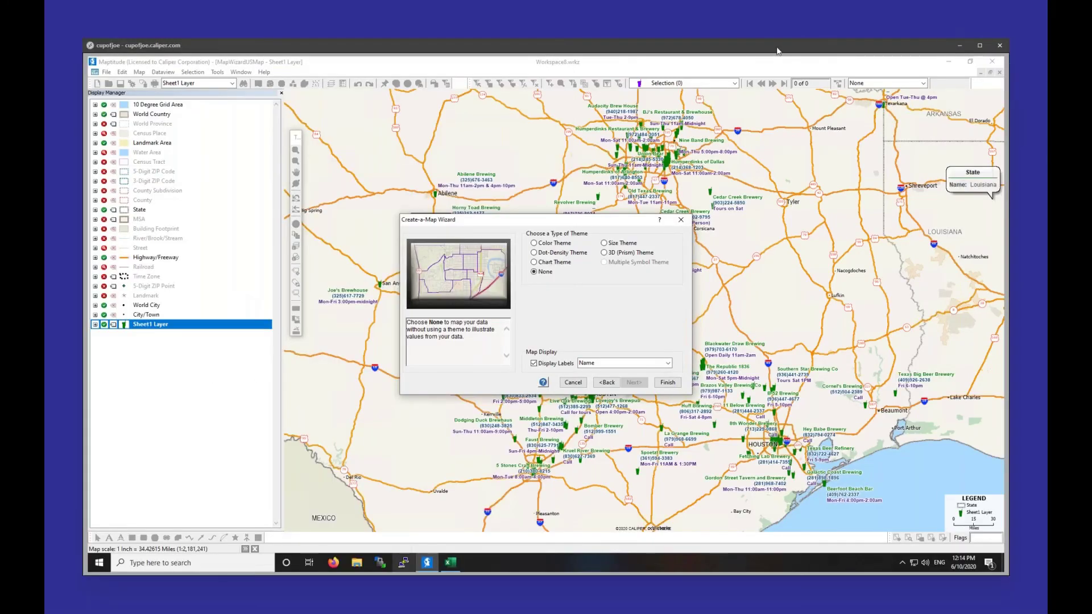
# - Create a color theme on Number of records in Sheet1, label the ZIP Codes with that same field, and finish the map
pyautogui.click(558, 244)
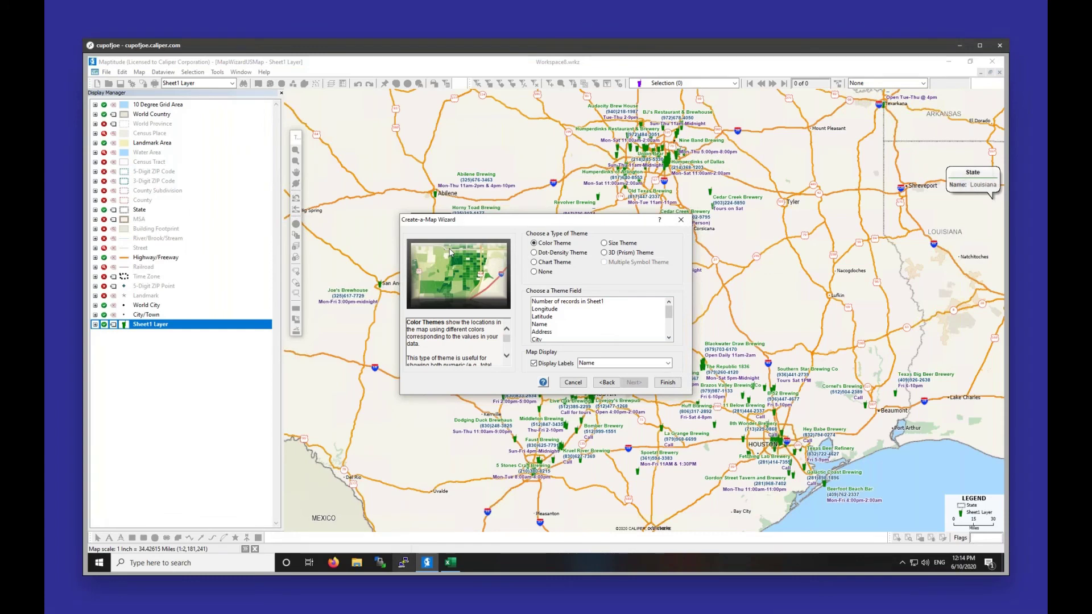
pyautogui.click(594, 302)
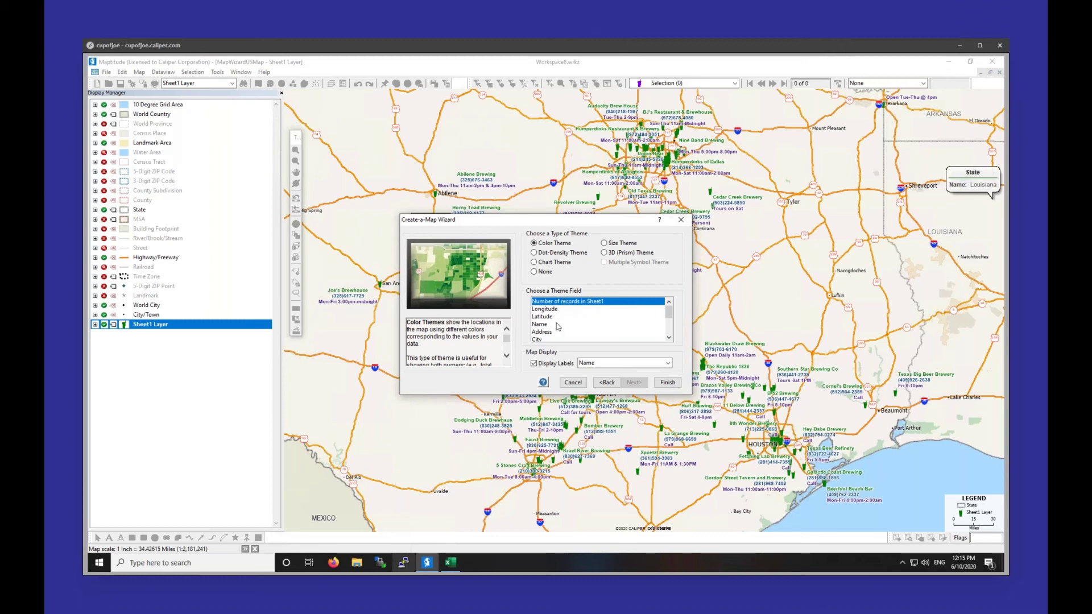
pyautogui.click(595, 365)
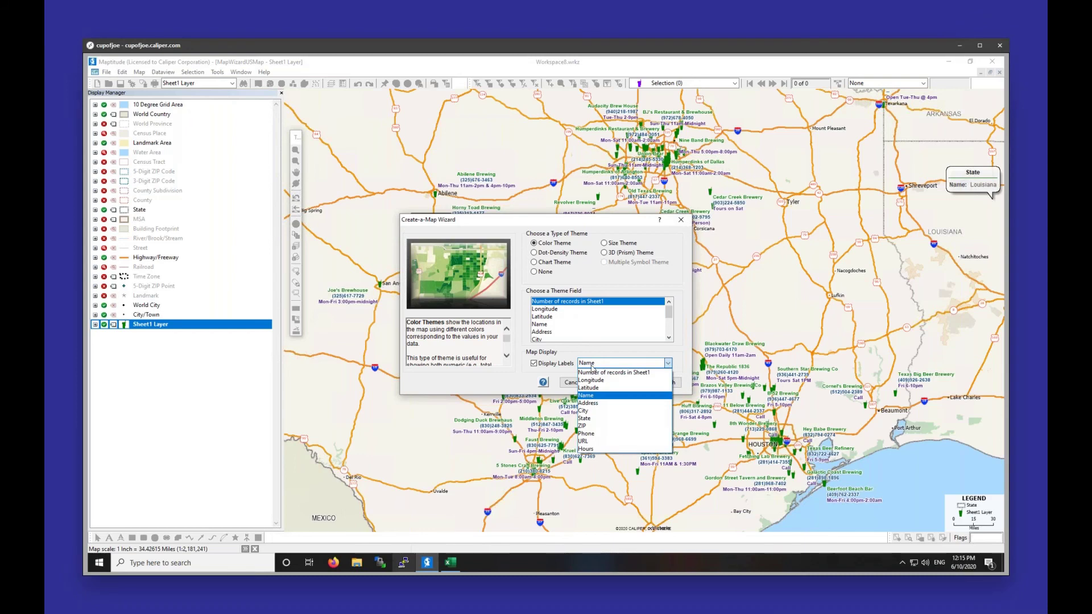
pyautogui.click(591, 376)
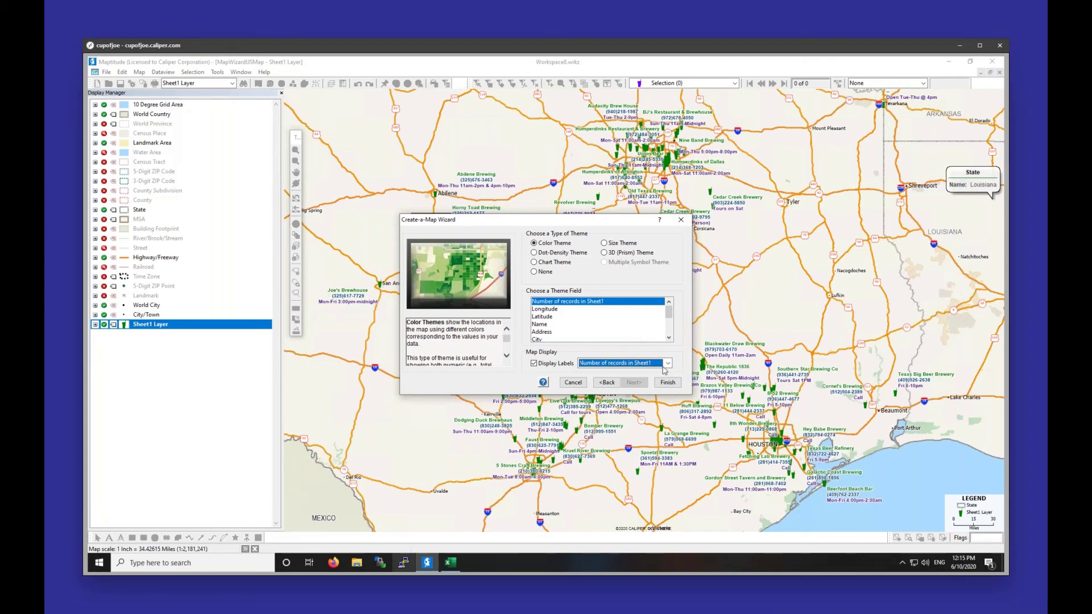
pyautogui.click(667, 382)
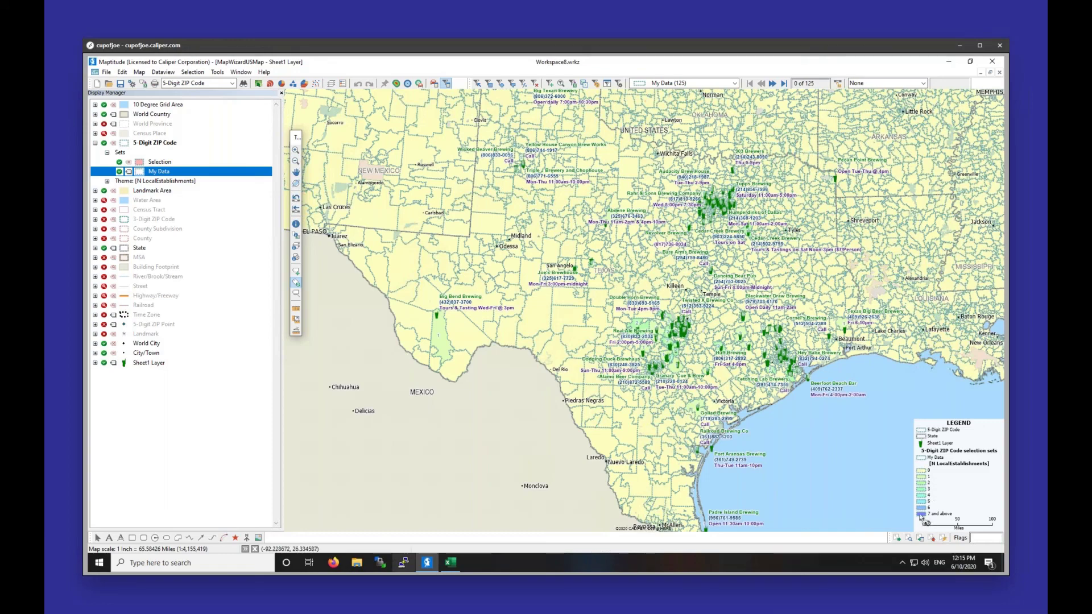
# - Format the record-count labels of the 5-Digit ZIP Code layer's My Data set as size 18, bold and black
pyautogui.click(295, 149)
pyautogui.moveTo(695, 188); pyautogui.dragTo(751, 222)
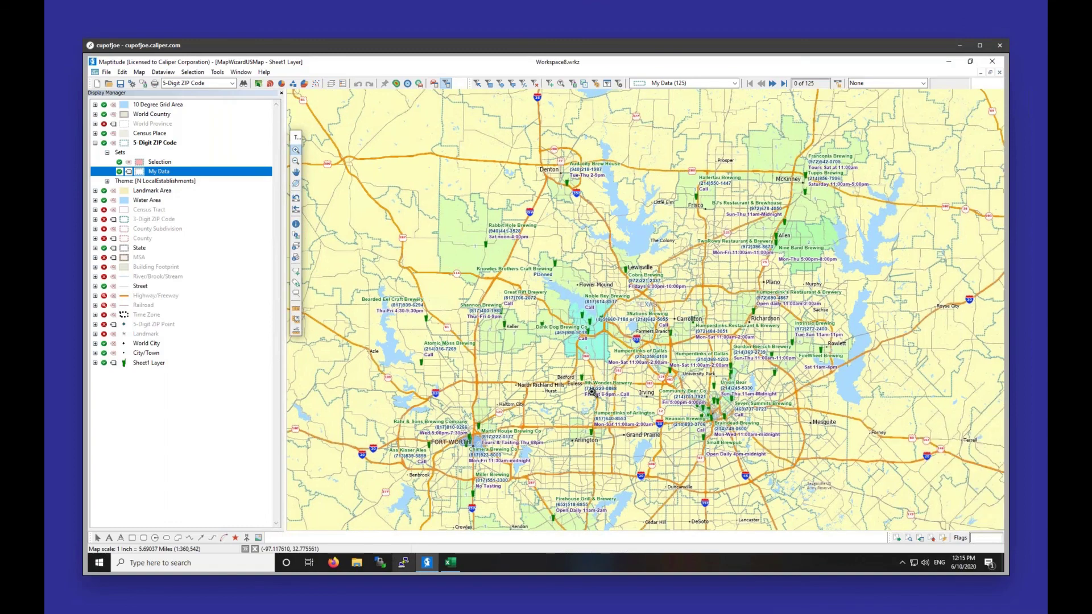
pyautogui.moveTo(591, 391); pyautogui.dragTo(629, 347)
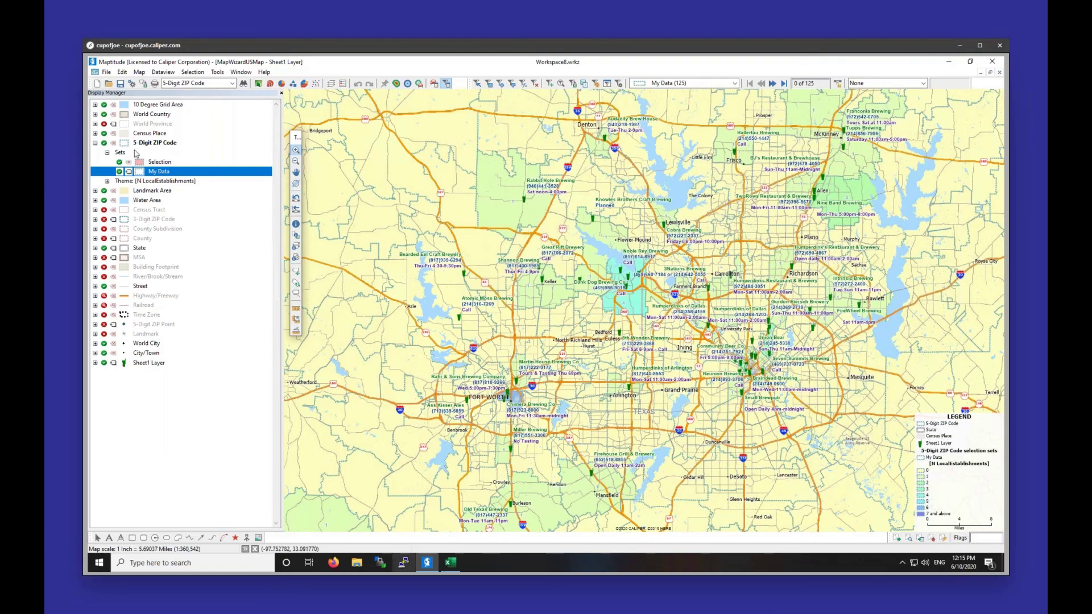
pyautogui.click(149, 143)
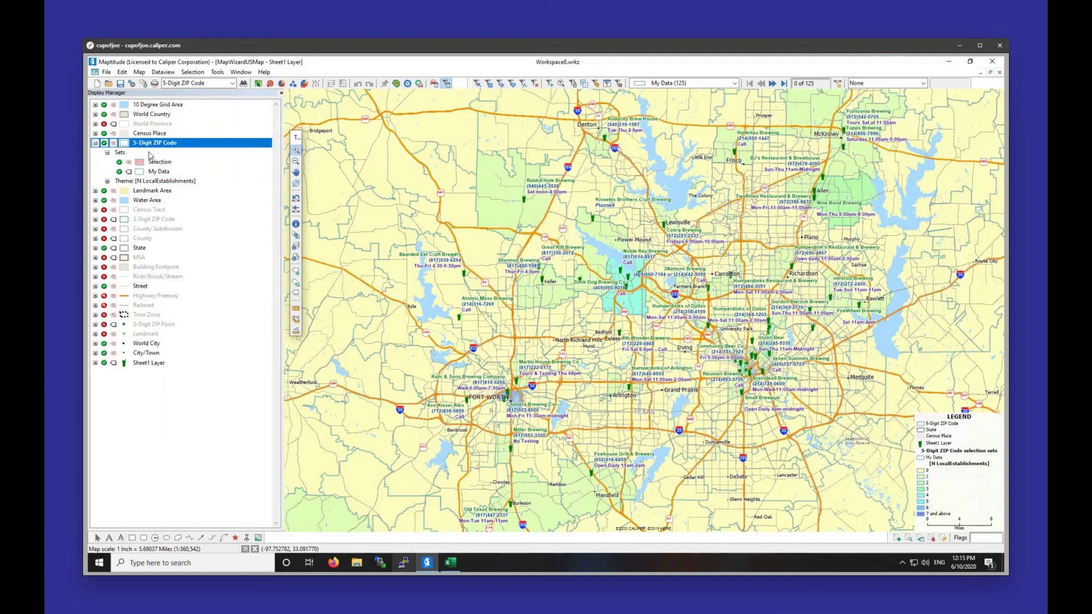
pyautogui.click(156, 171)
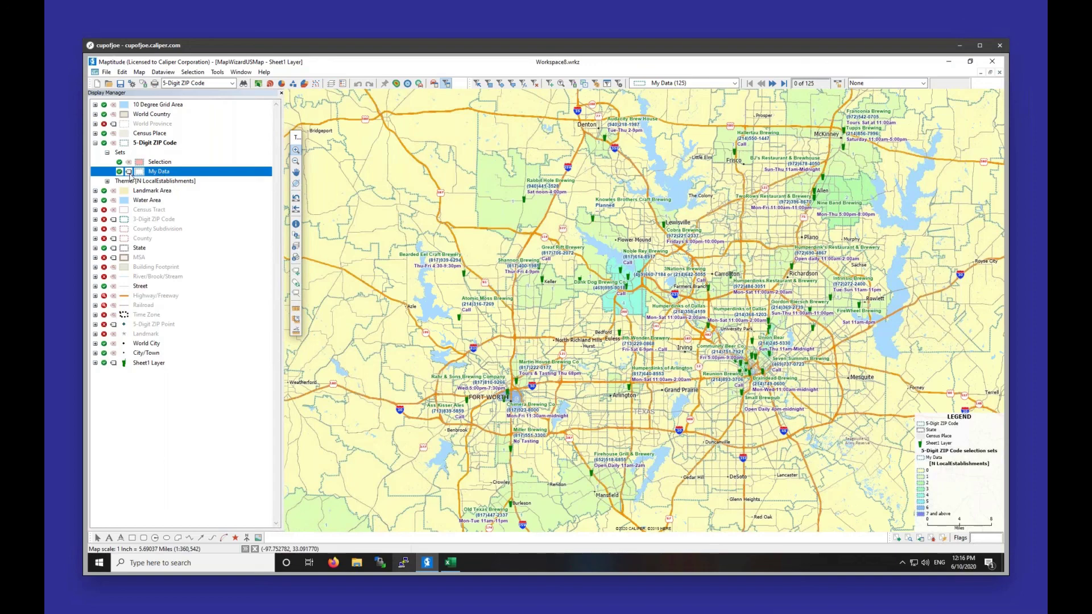
pyautogui.click(128, 172)
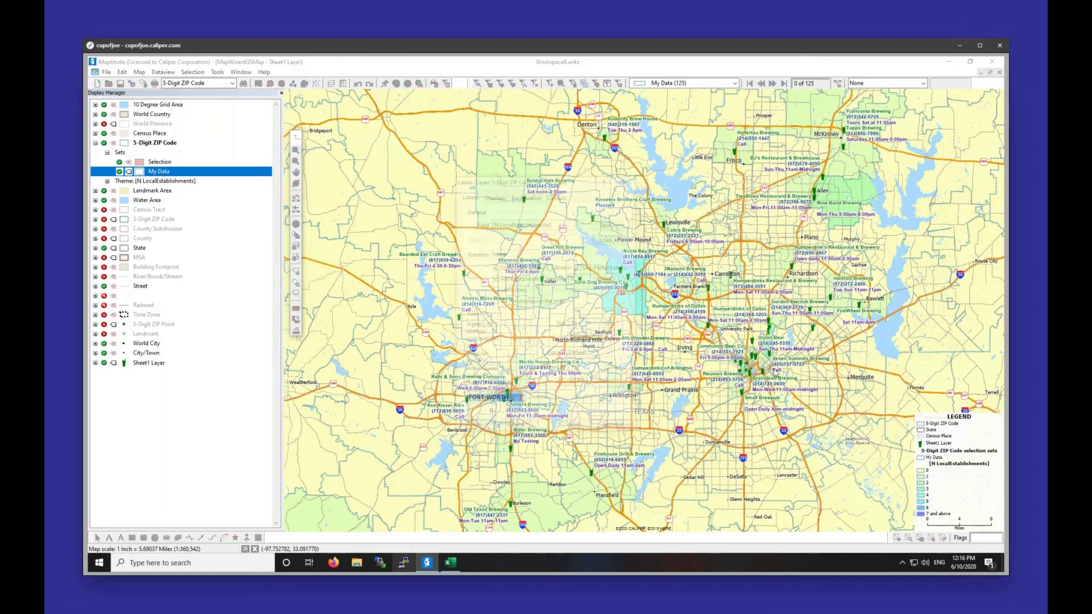
pyautogui.click(610, 322)
pyautogui.click(610, 339)
pyautogui.scroll(-3, 596, 365)
pyautogui.scroll(5, 597, 364)
pyautogui.click(587, 350)
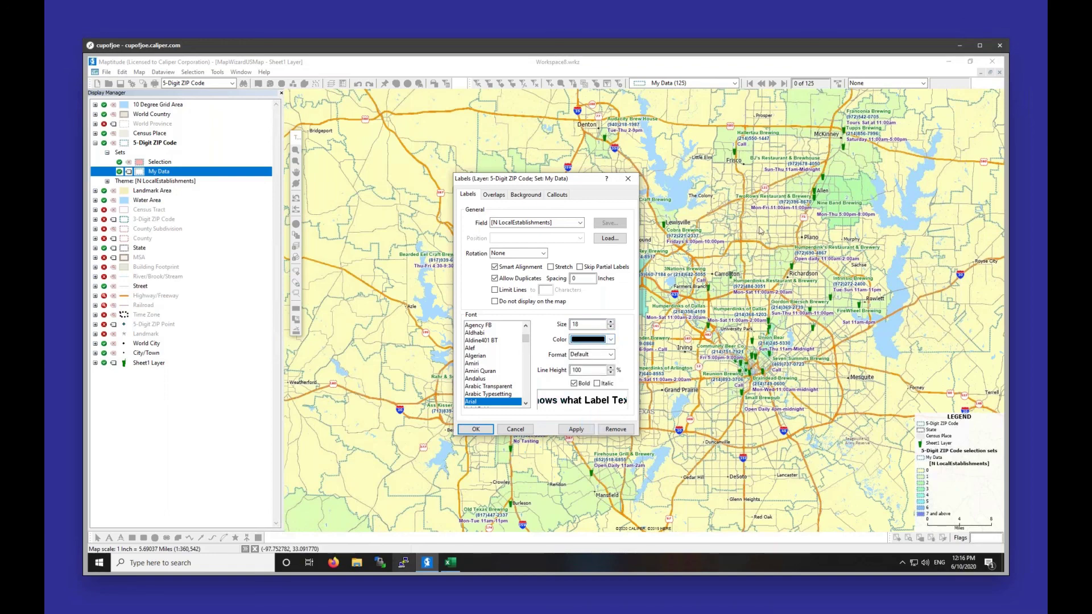
pyautogui.click(476, 430)
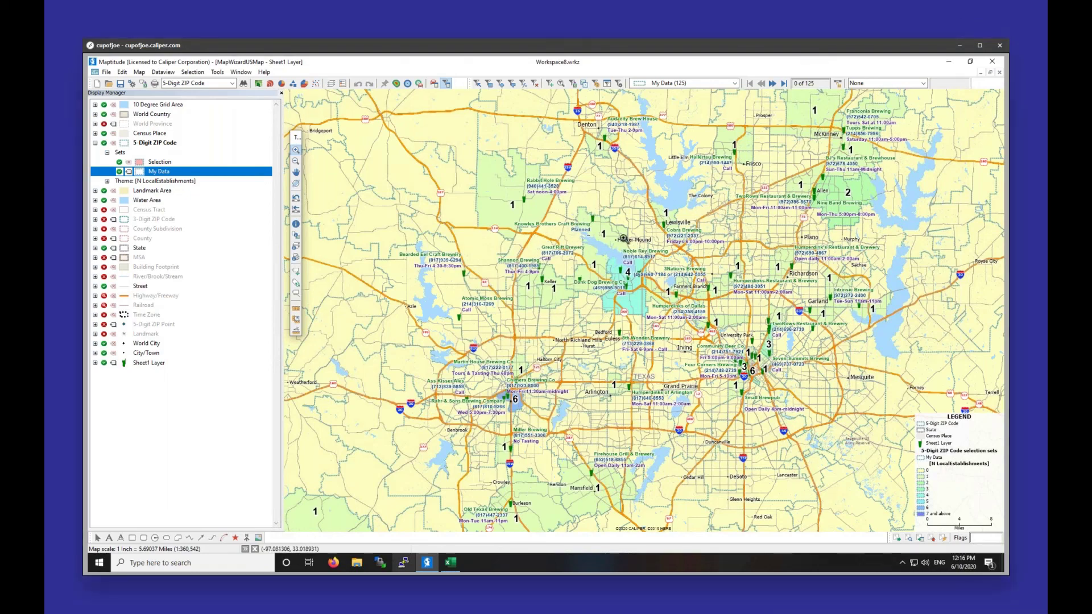
# - Make 5-Digit ZIP Code the working layer and open the class styles of its color theme
pyautogui.moveTo(623, 238)
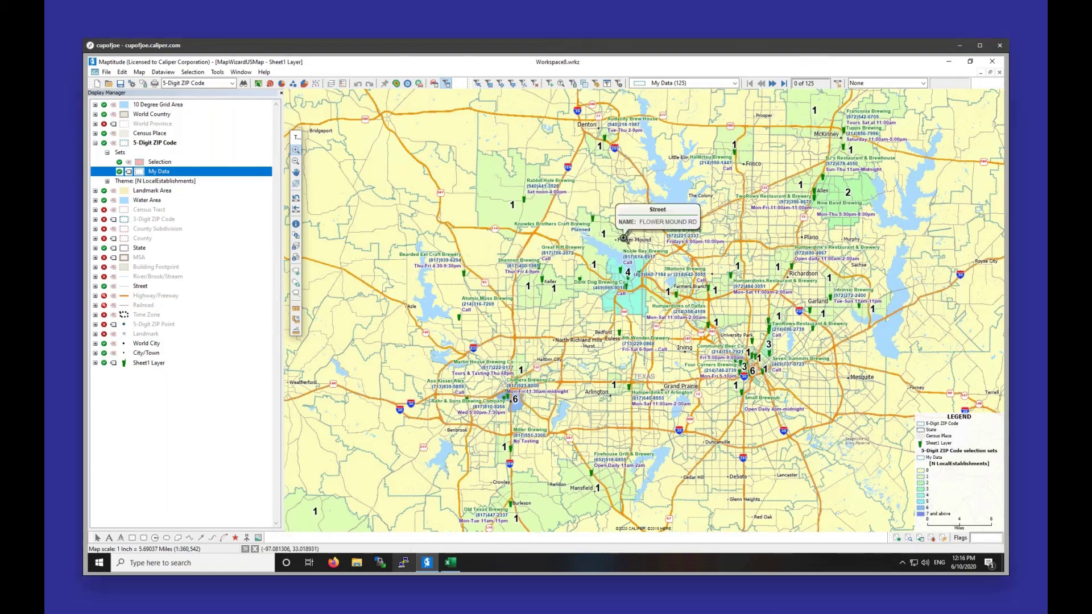
pyautogui.scroll(1, 624, 238)
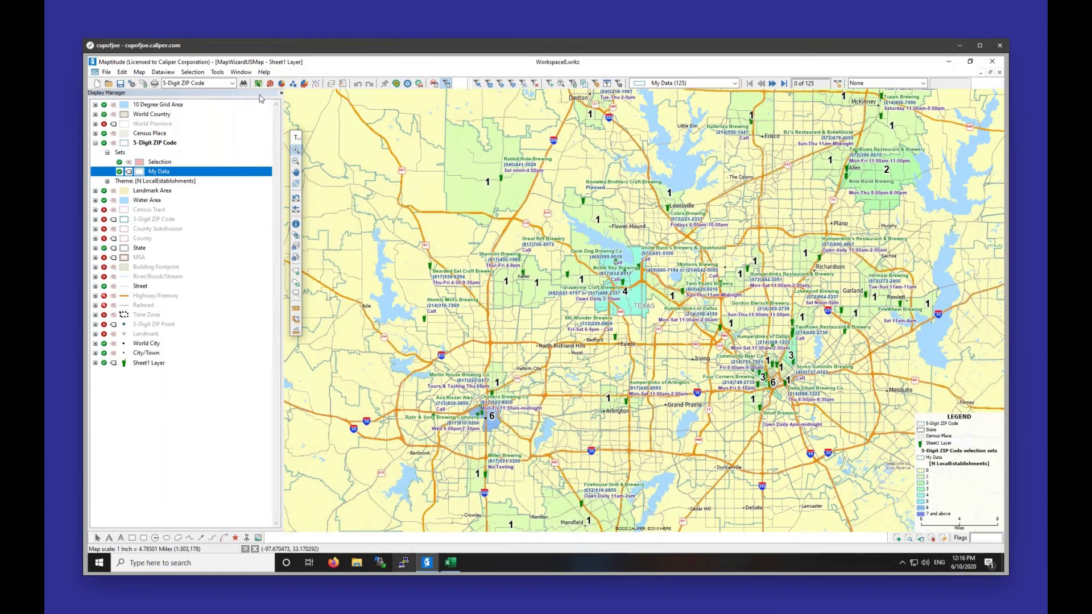
pyautogui.rightClick(151, 145)
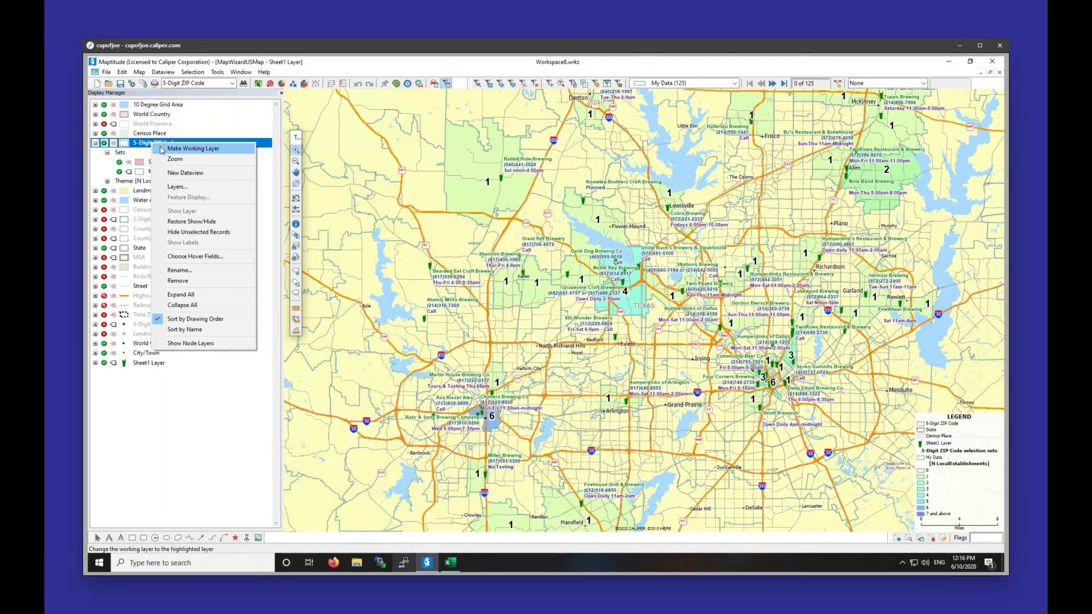
pyautogui.click(162, 150)
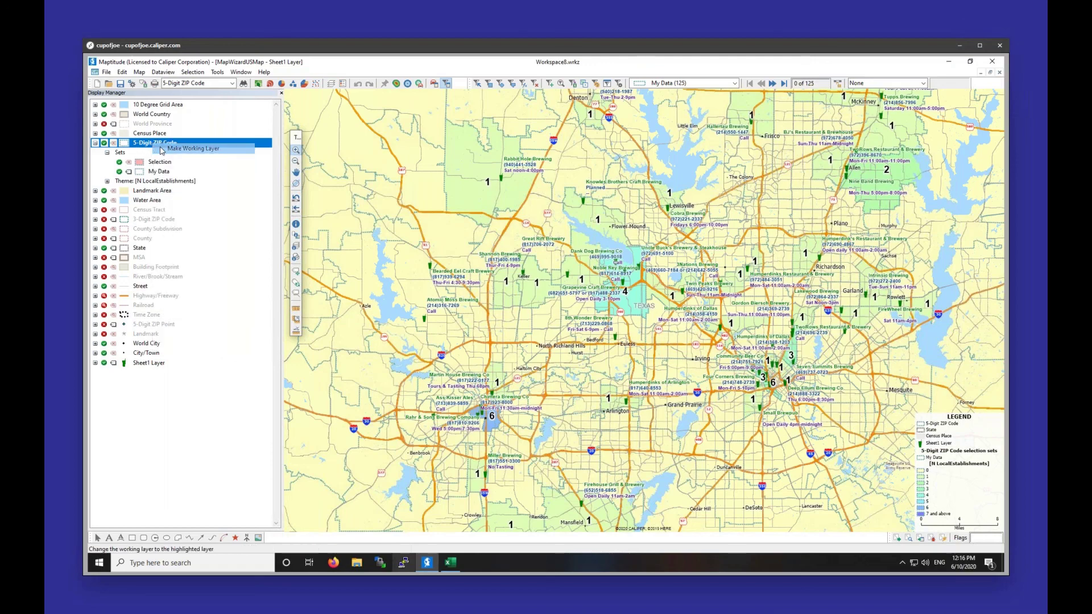
pyautogui.click(256, 86)
pyautogui.click(499, 213)
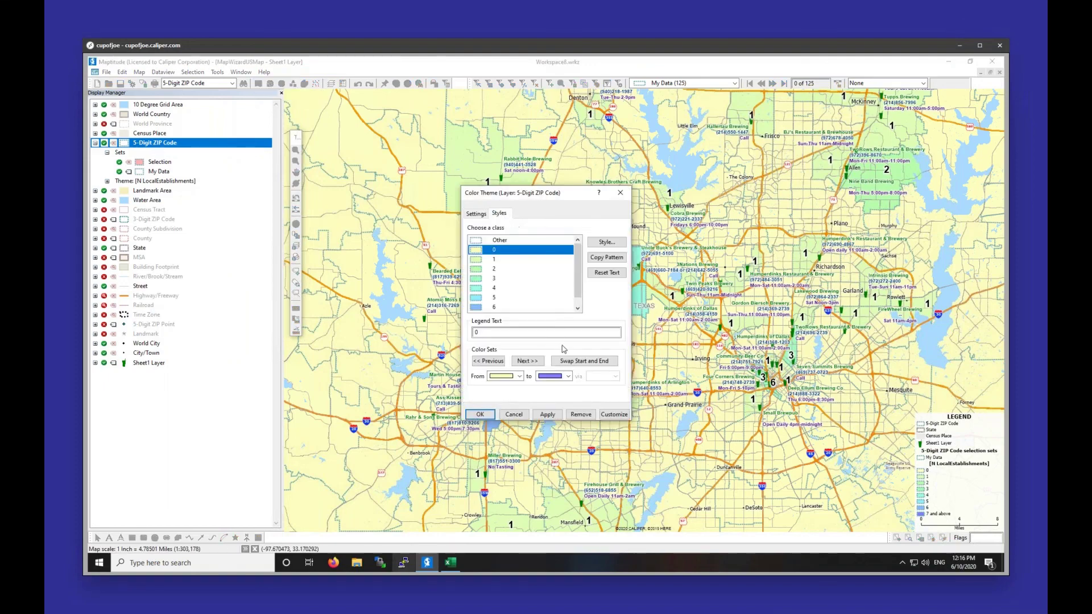
# - Try a light green to blue color set on the ZIP Code color theme and apply it to the map
pyautogui.click(527, 360)
pyautogui.click(527, 361)
pyautogui.click(527, 360)
pyautogui.click(527, 361)
pyautogui.click(527, 361)
pyautogui.click(527, 361)
pyautogui.click(558, 414)
# - Apply the pale yellow to dark green color set to the ZIP Code color theme and accept the settings
pyautogui.click(484, 360)
pyautogui.click(484, 361)
pyautogui.click(485, 361)
pyautogui.click(484, 361)
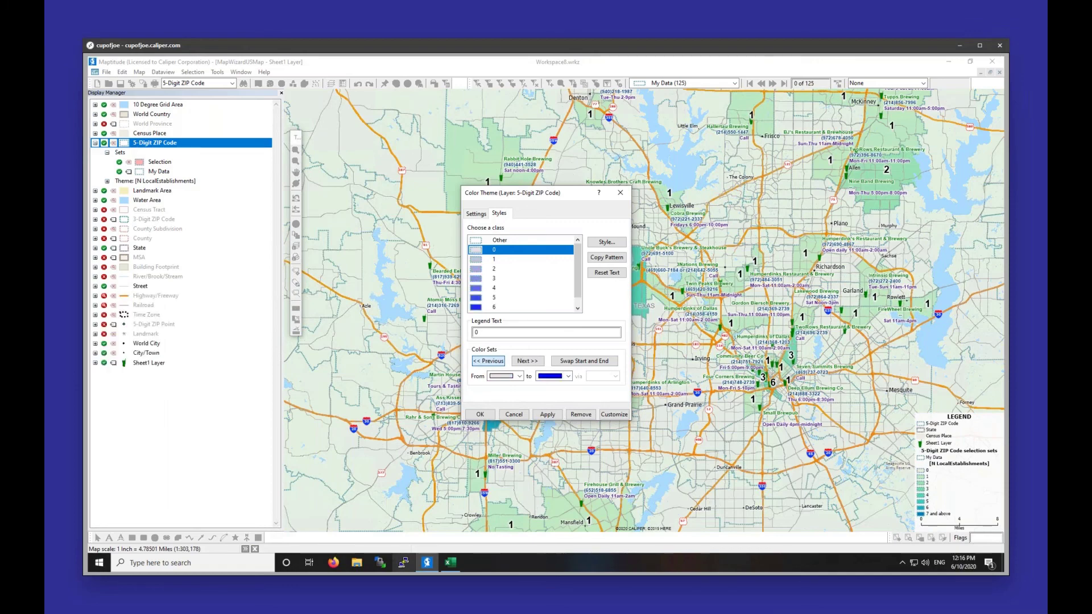
pyautogui.click(485, 361)
pyautogui.click(484, 360)
pyautogui.click(485, 361)
pyautogui.click(527, 360)
pyautogui.click(547, 414)
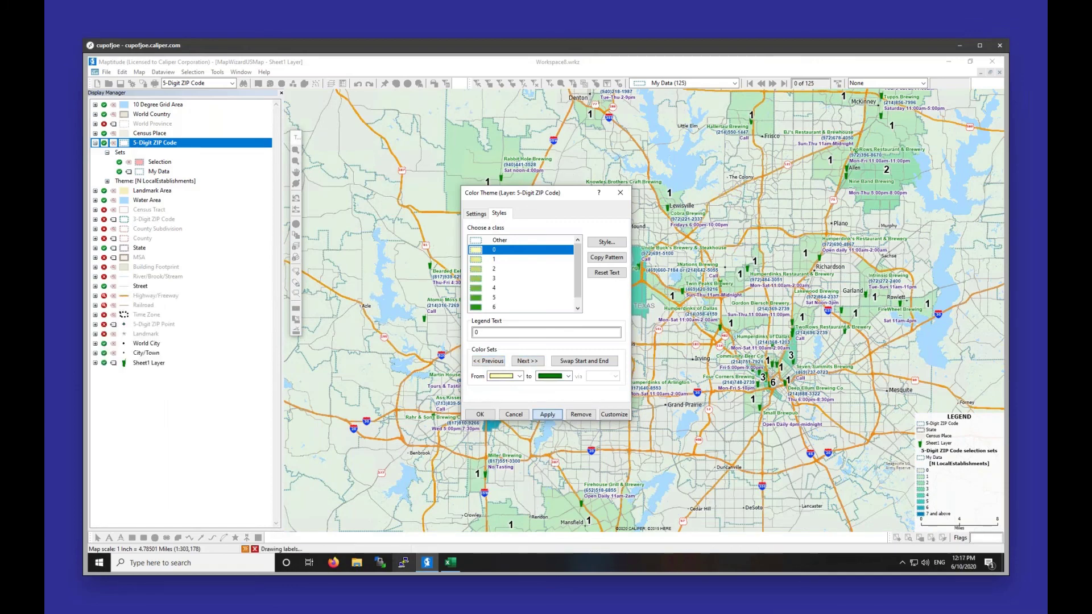
pyautogui.click(482, 414)
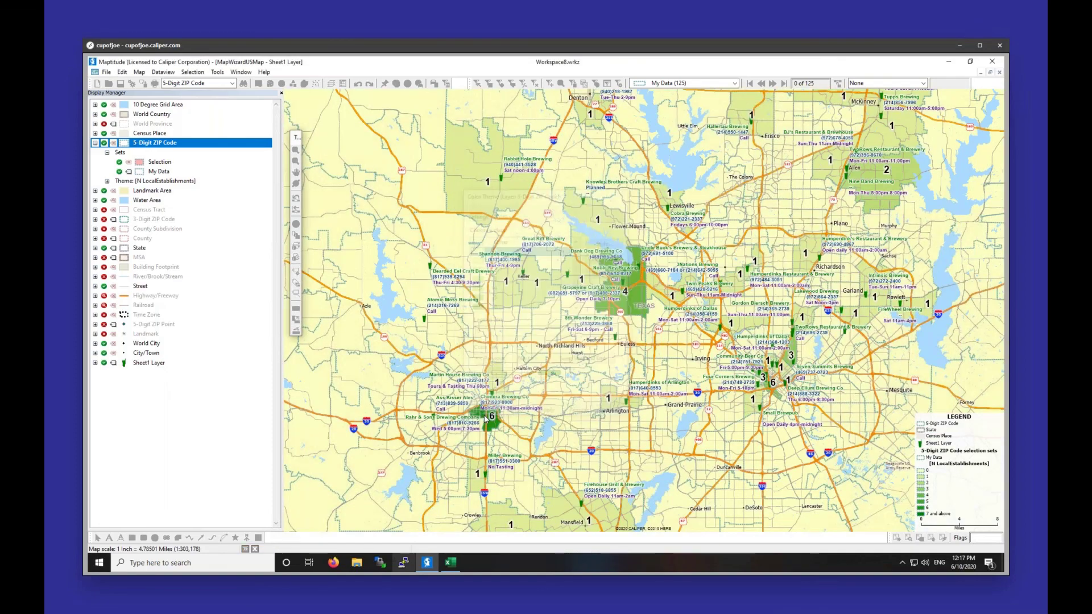